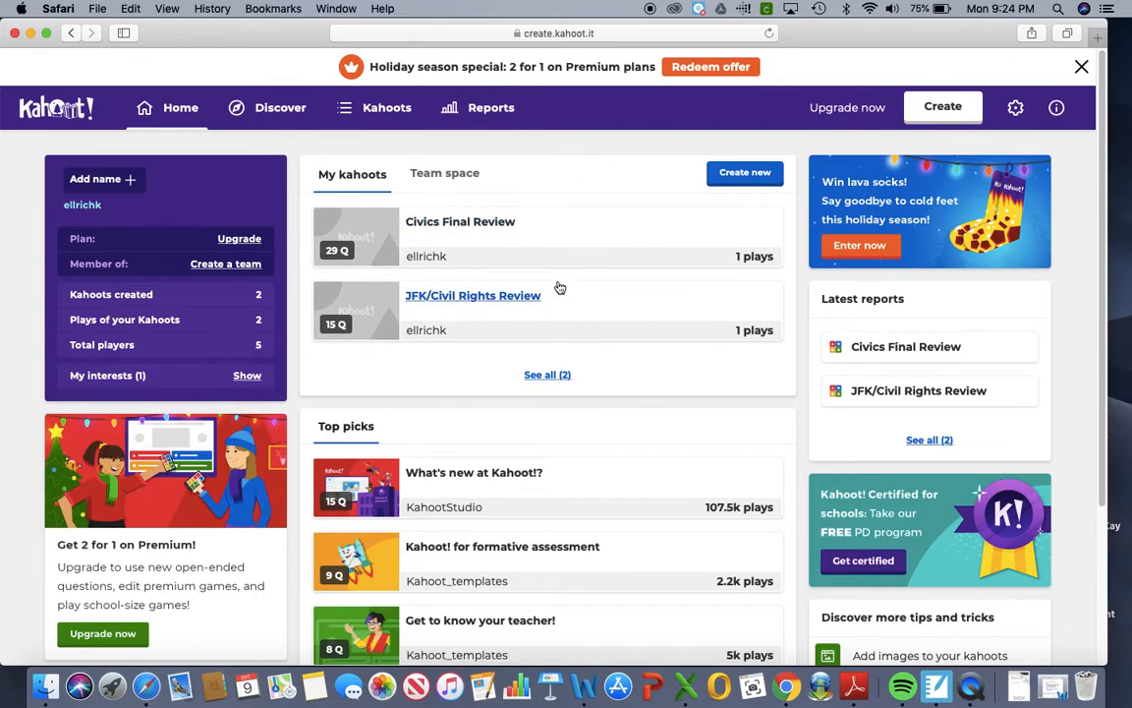
click(413, 173)
click(381, 184)
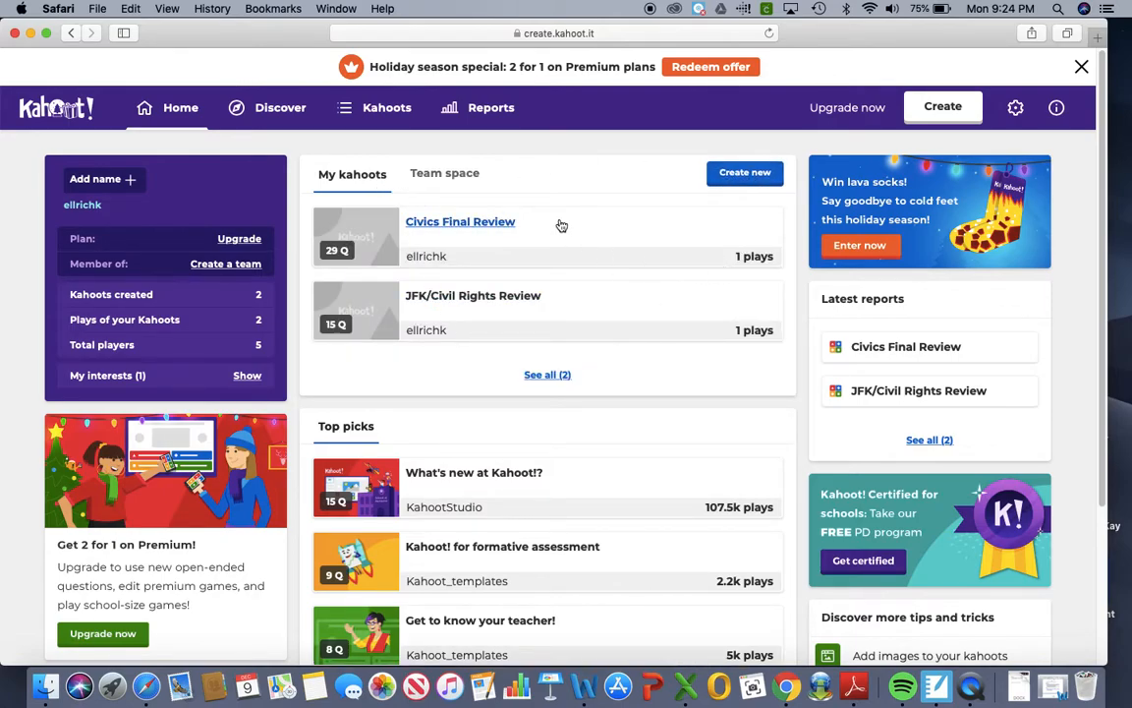
scroll(561, 226, down, 3)
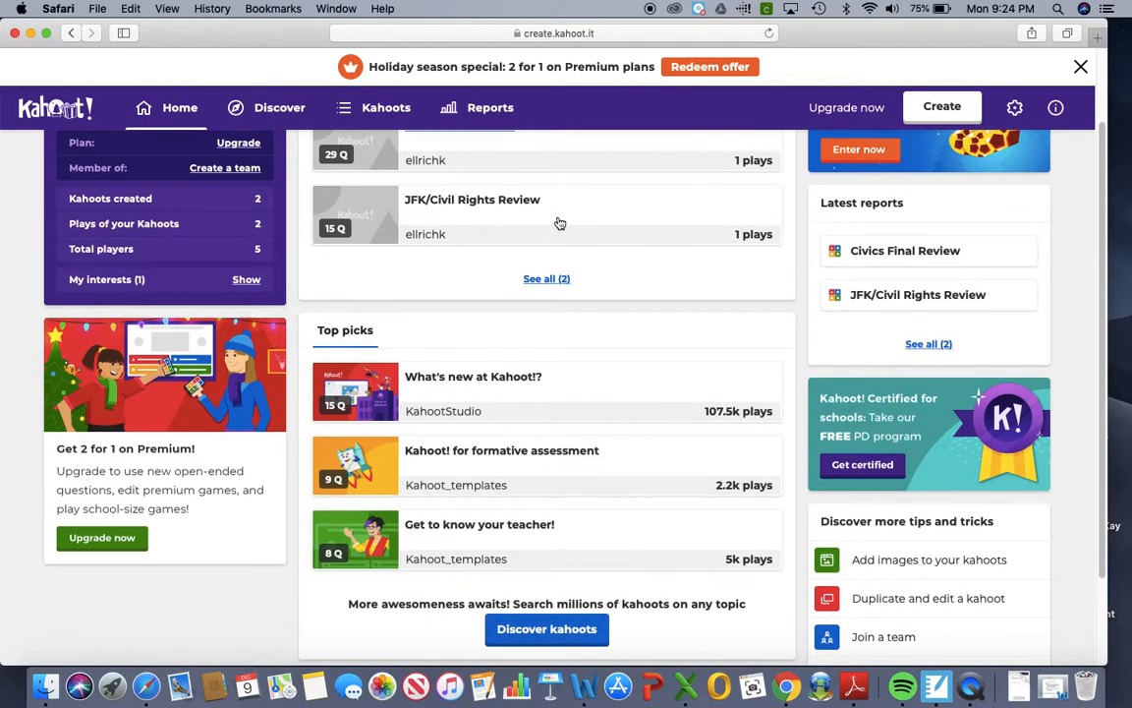
scroll(559, 223, up, 3)
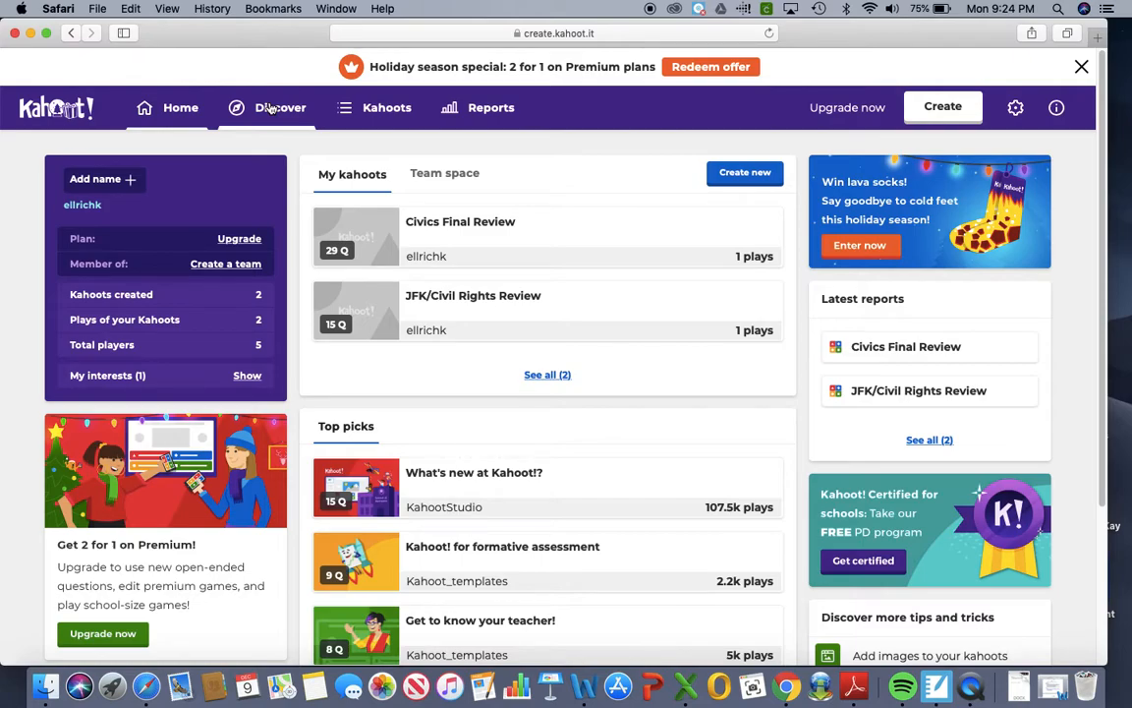
- Search Kahoot's Discover page for kahoots about "Functions"
click(271, 108)
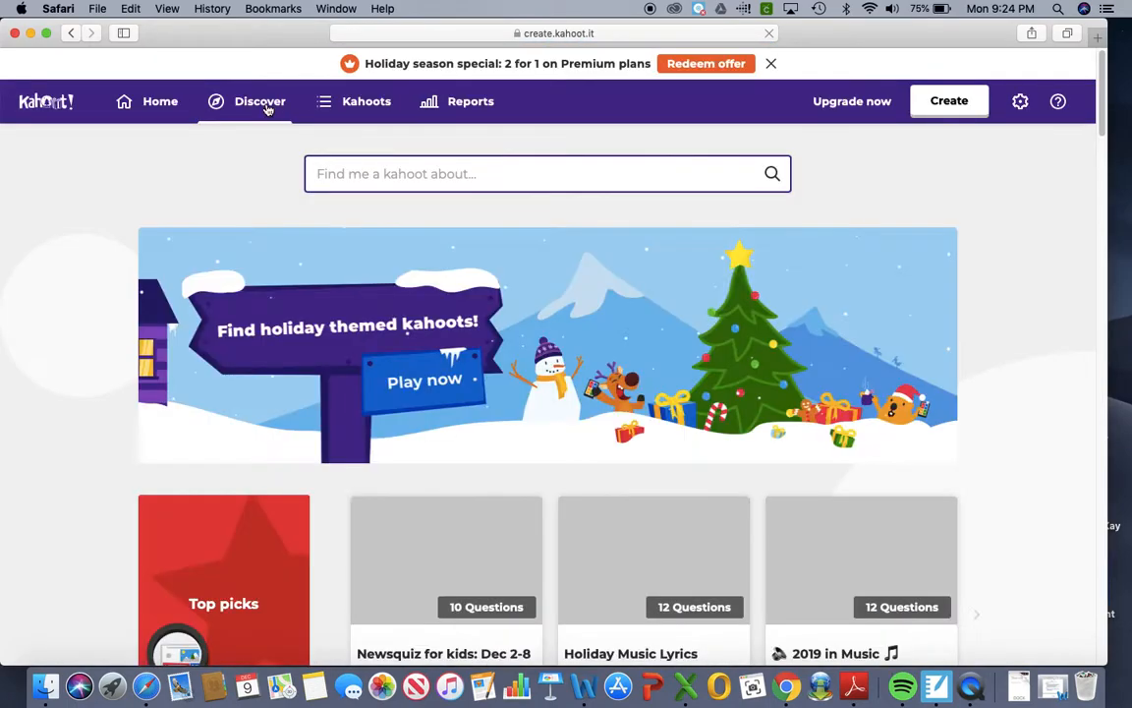
click(455, 174)
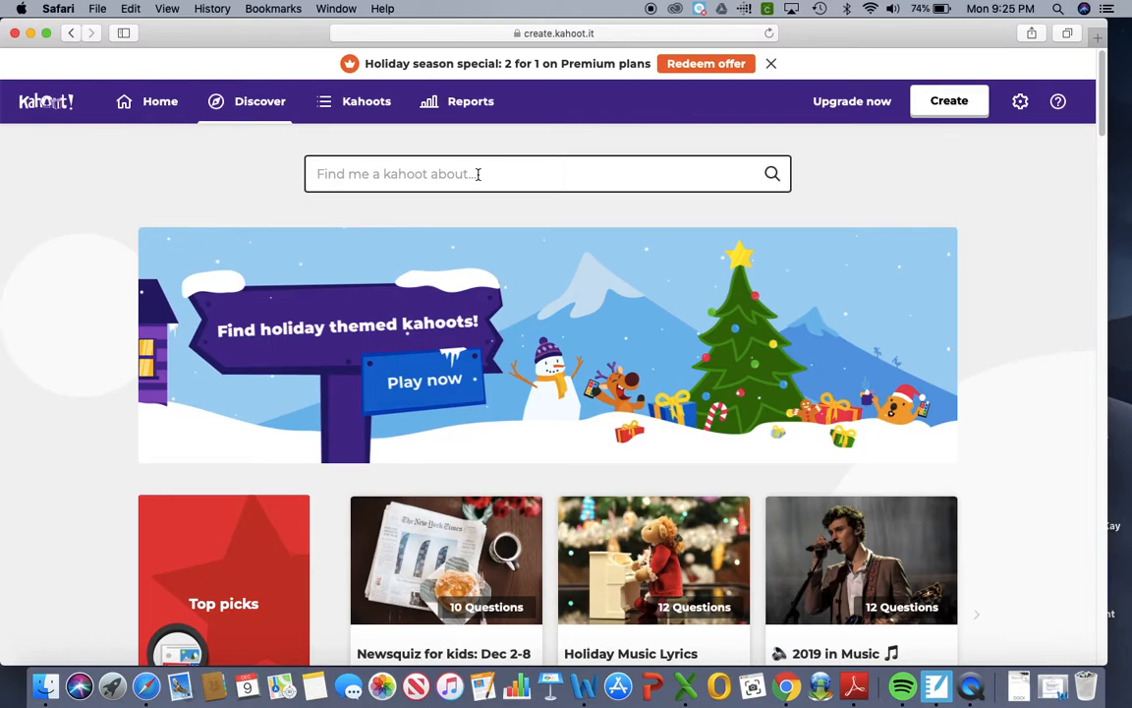
text(Funv)
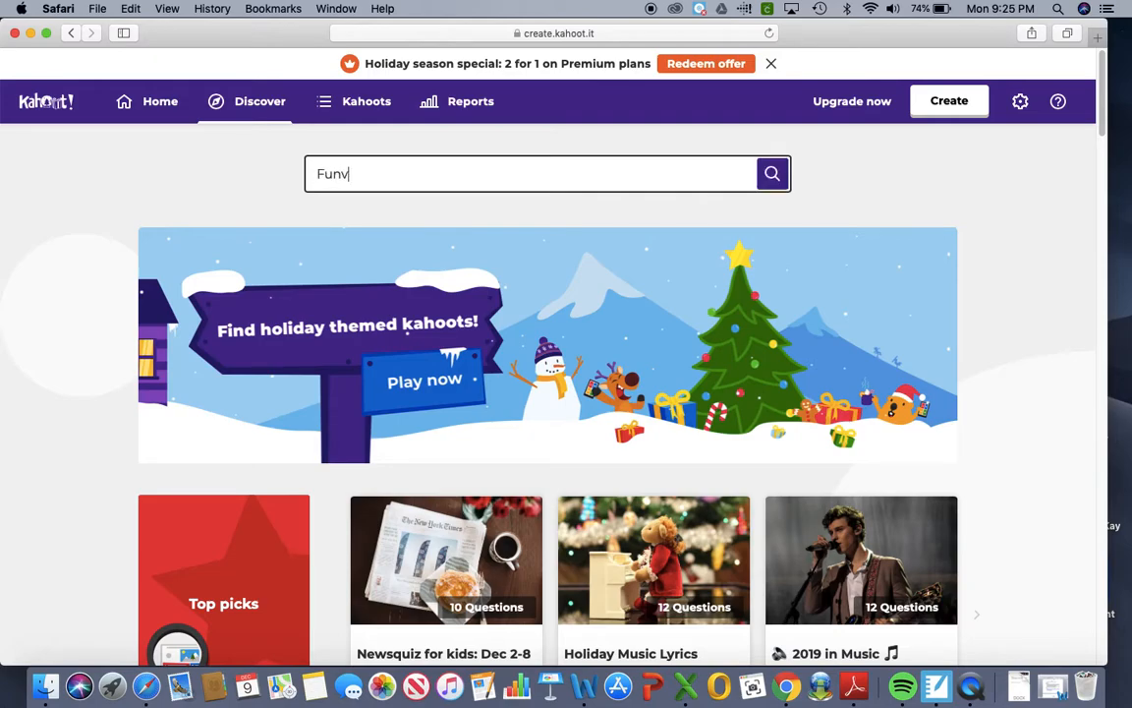
key(BackSpace)
text(ctions)
key(Return)
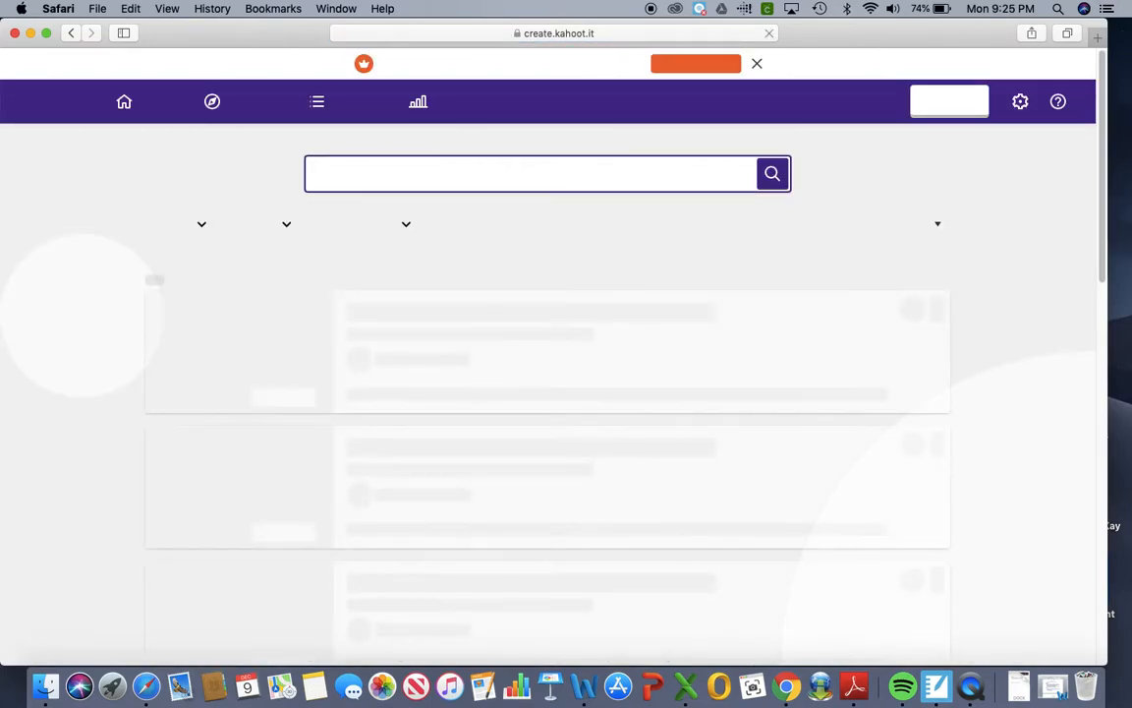
- Browse the search results and open the 20-question kahoot "Function or Not?"
scroll(561, 378, down, 5)
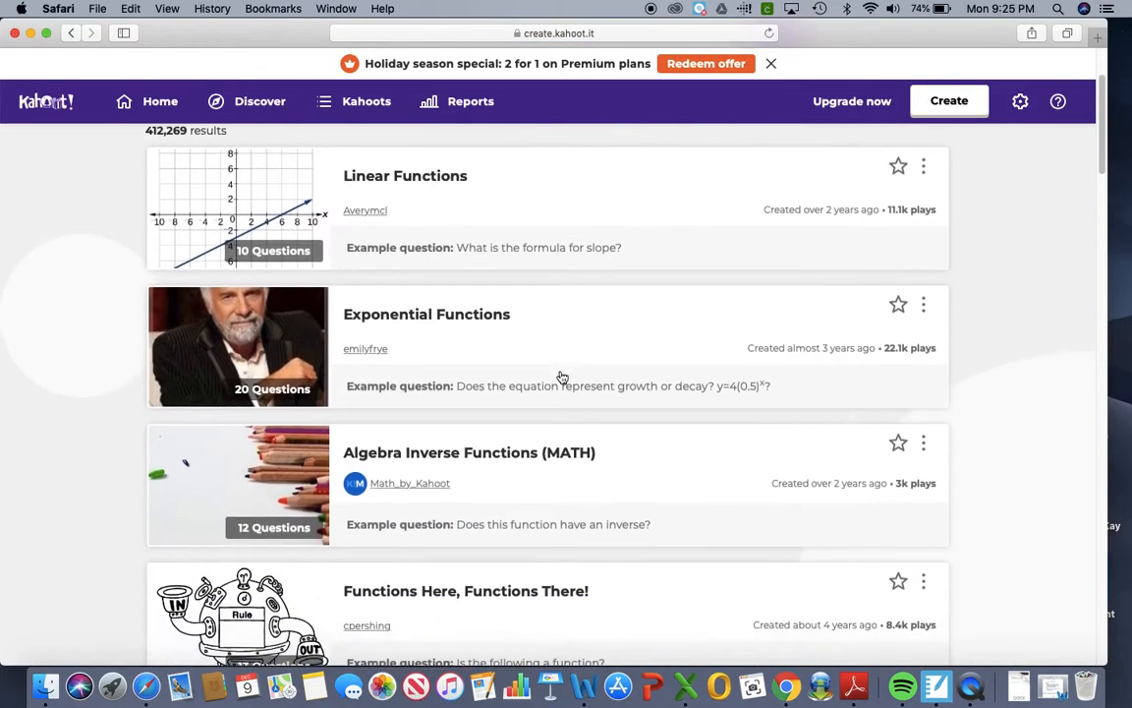
scroll(562, 377, down, 1)
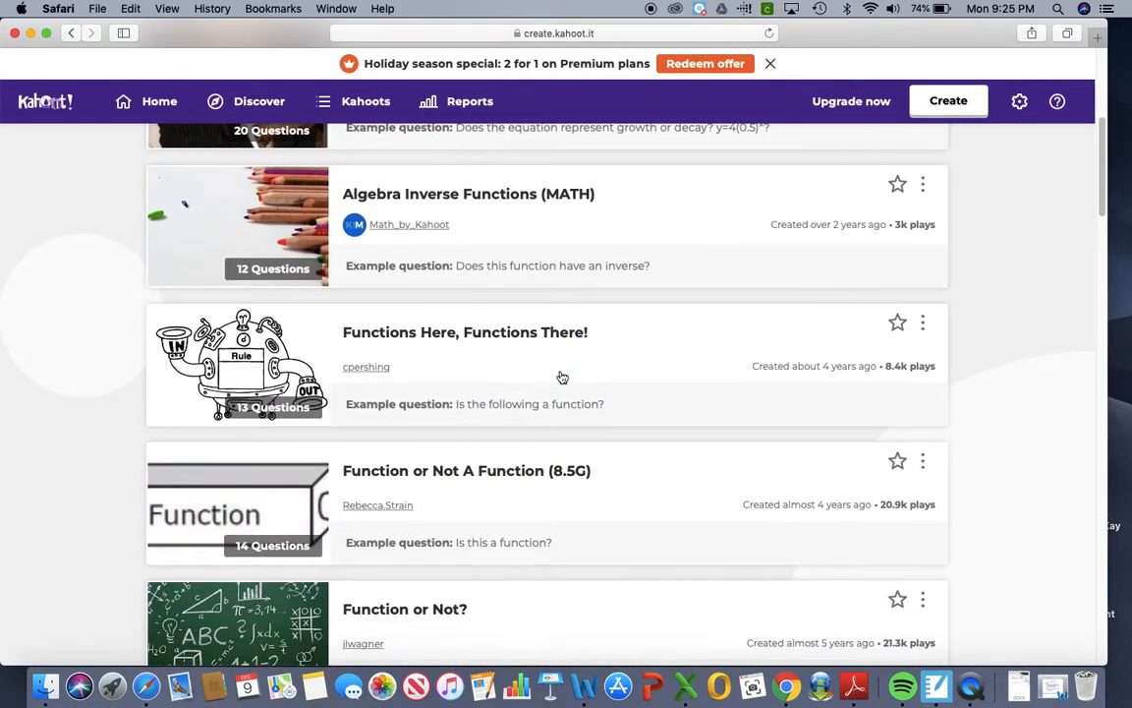
scroll(561, 378, down, 3)
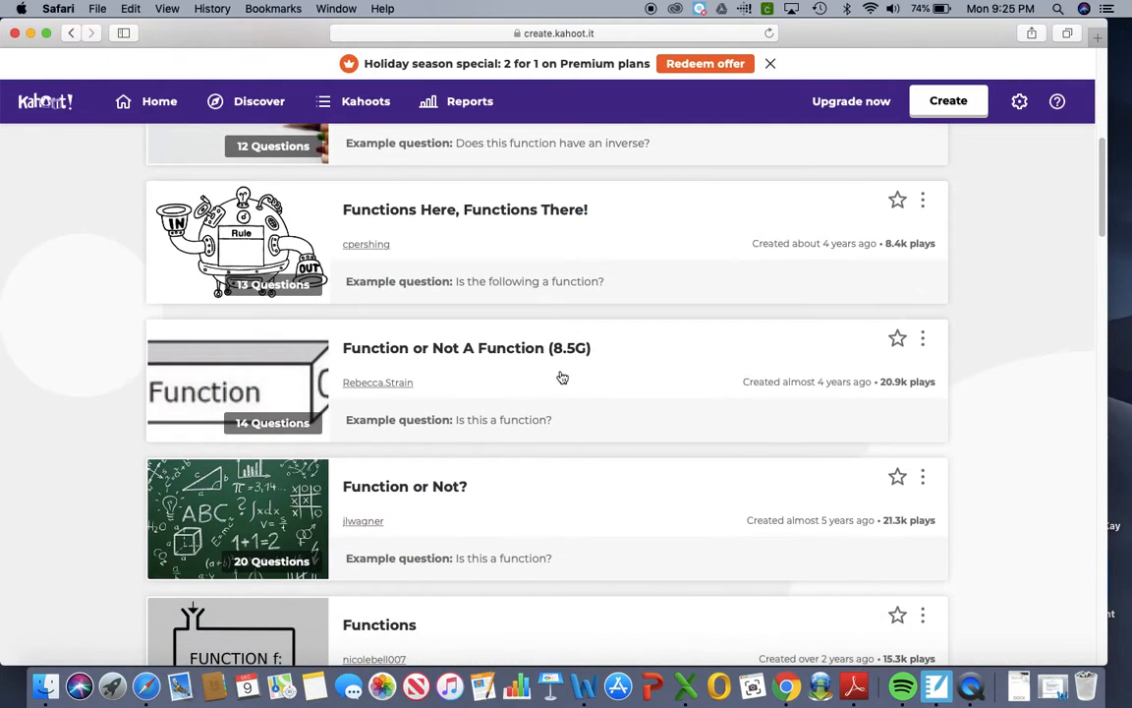
scroll(561, 378, down, 2)
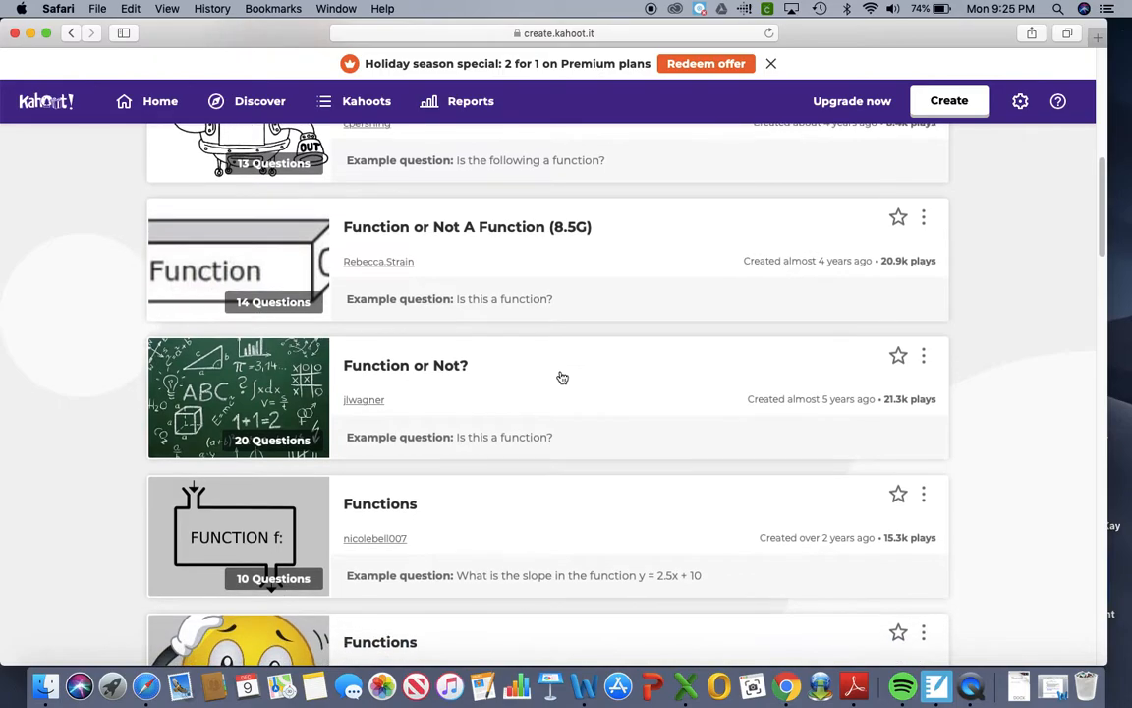
click(400, 367)
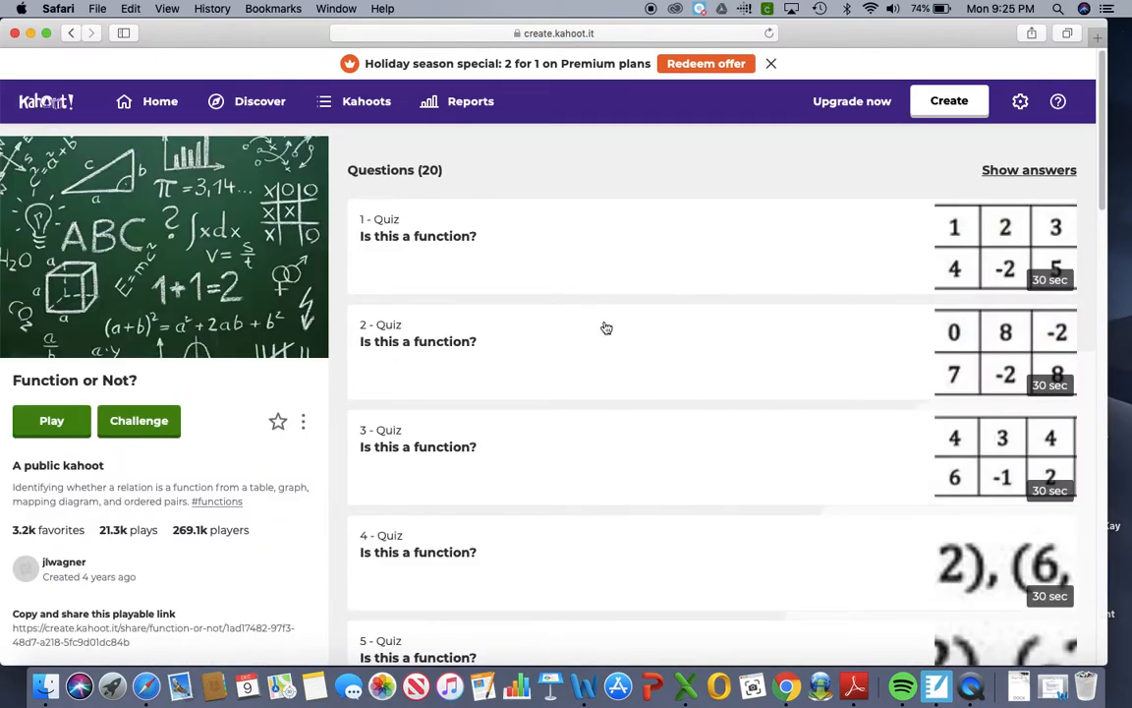
- Expand and collapse question 1 of the kahoot to inspect its answer choices
click(535, 270)
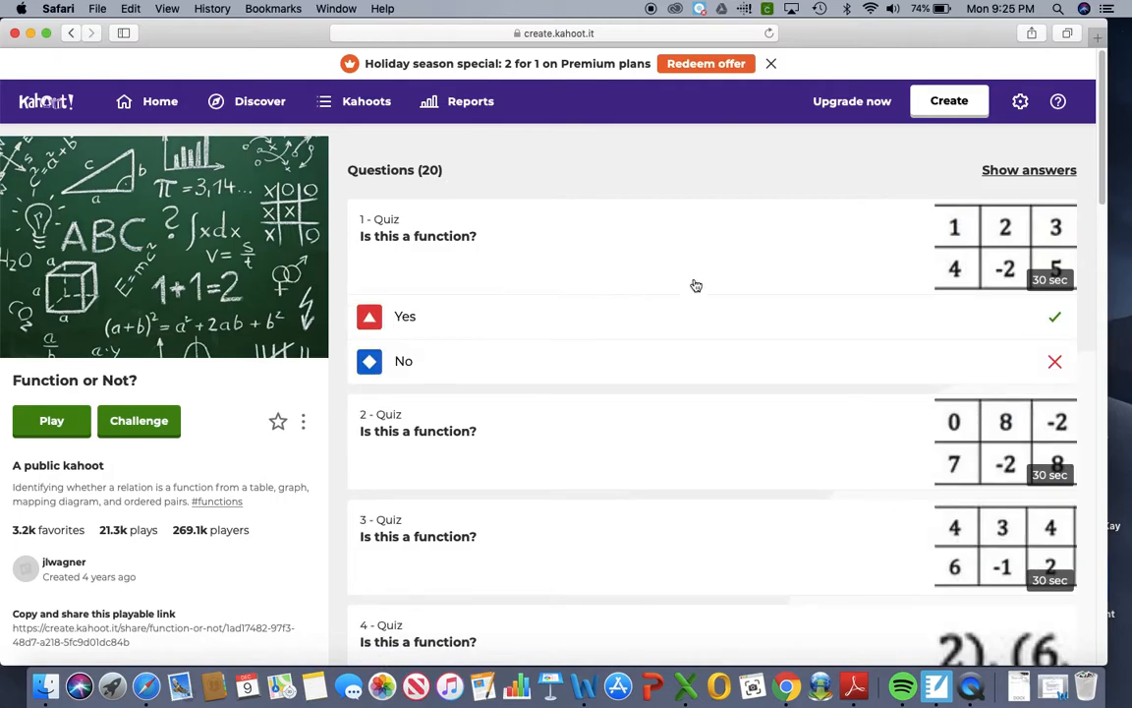
click(629, 253)
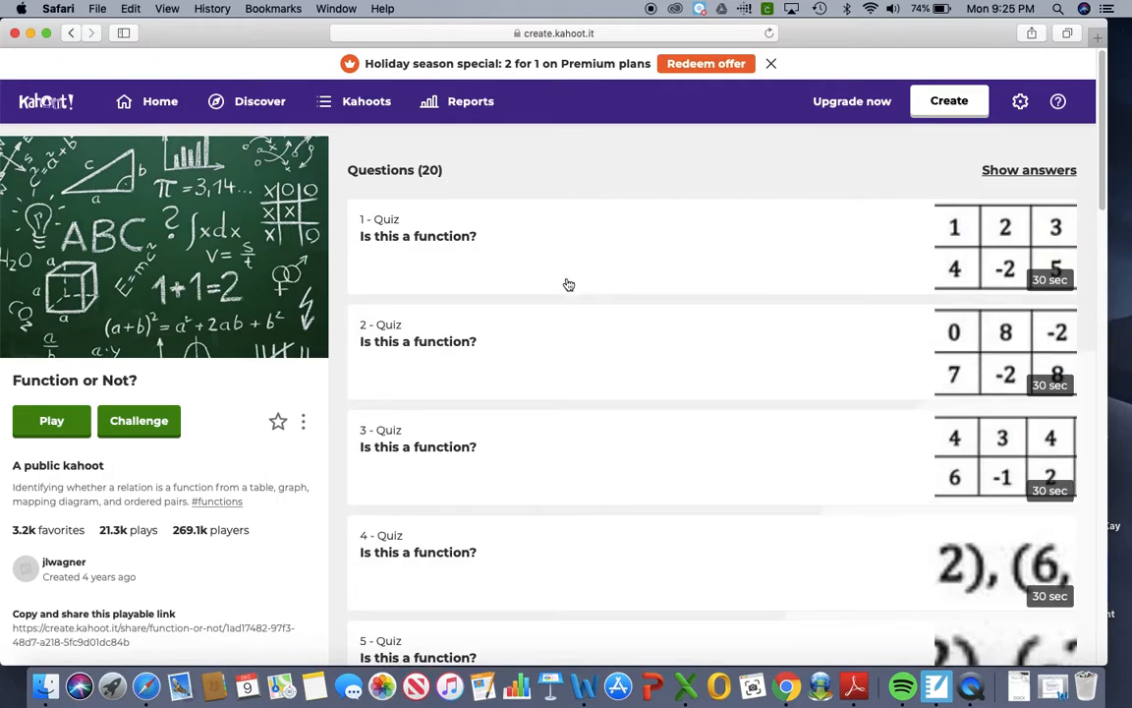
scroll(568, 284, down, 3)
scroll(568, 284, up, 3)
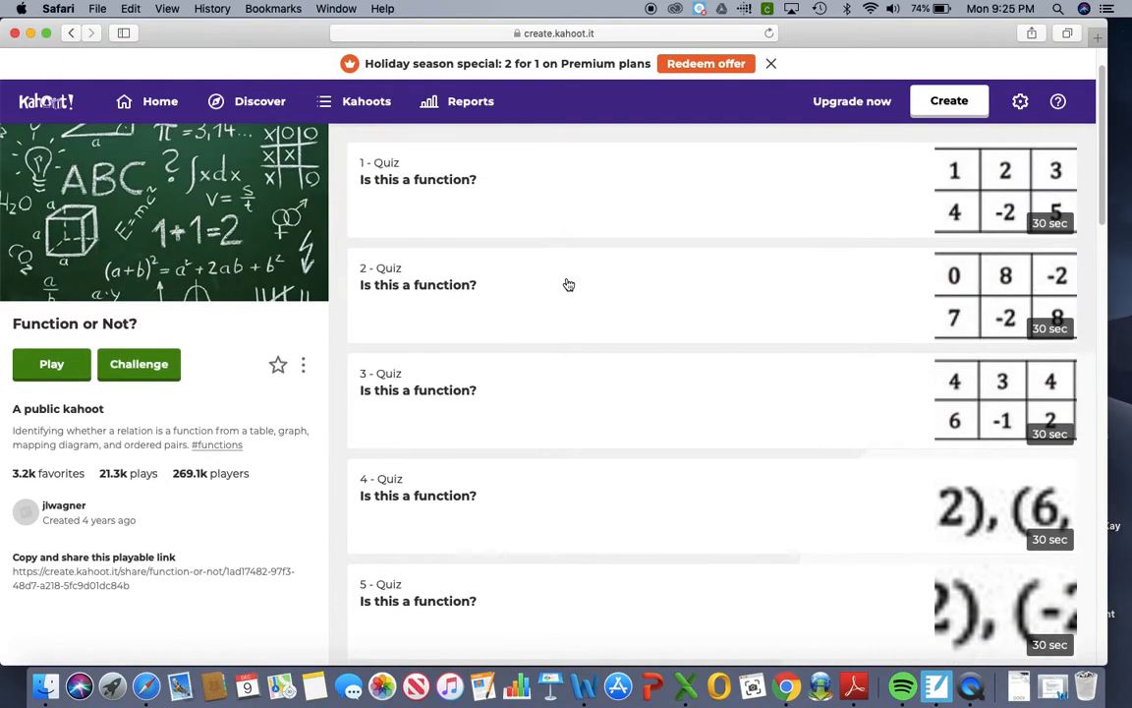
click(434, 206)
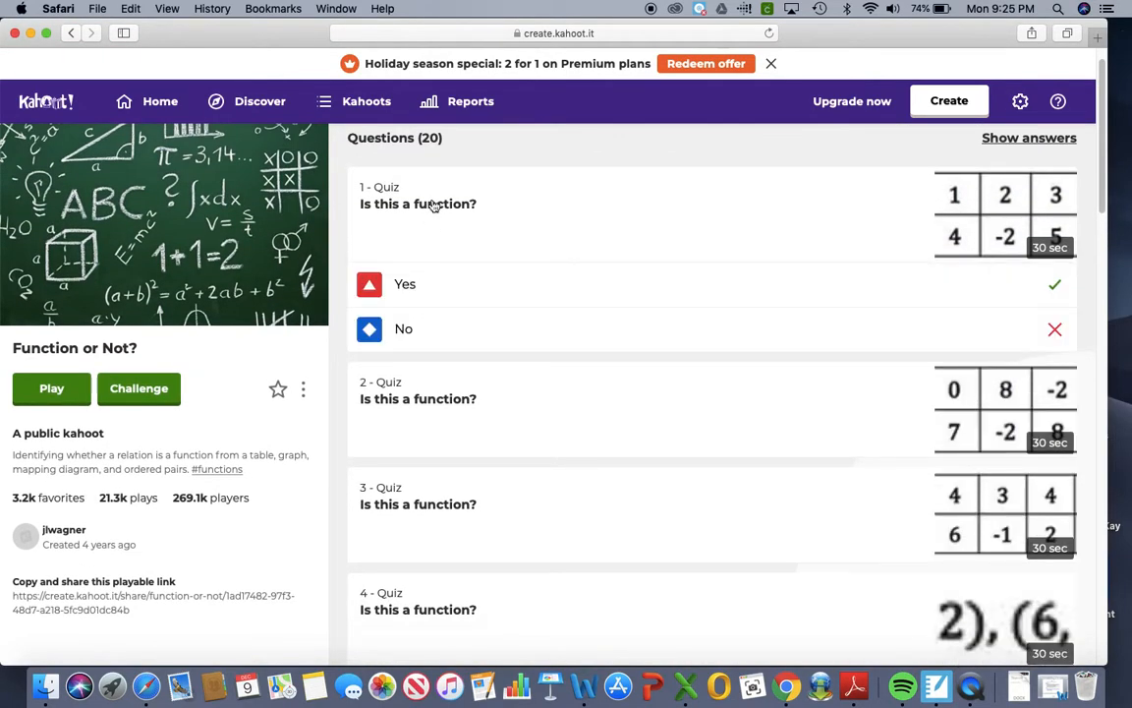
- Show the answers to all questions of the kahoot and review the first few
click(1028, 139)
scroll(793, 348, down, 3)
scroll(794, 351, up, 3)
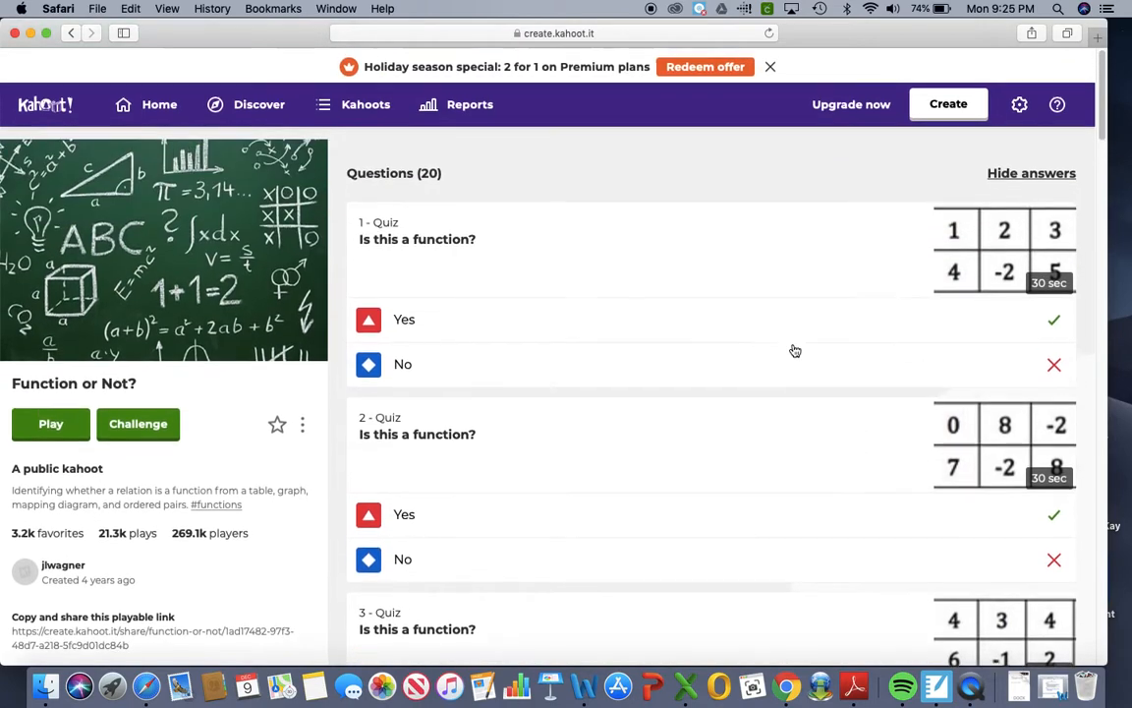
scroll(718, 339, down, 3)
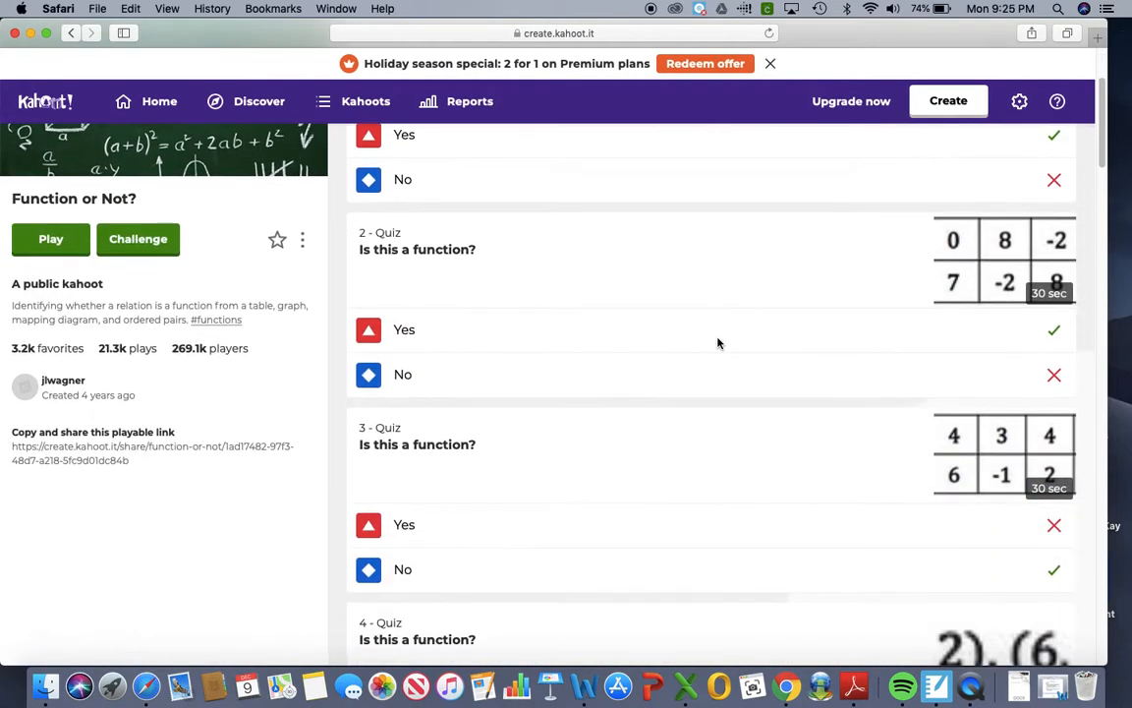
scroll(718, 341, down, 1)
scroll(720, 339, up, 4)
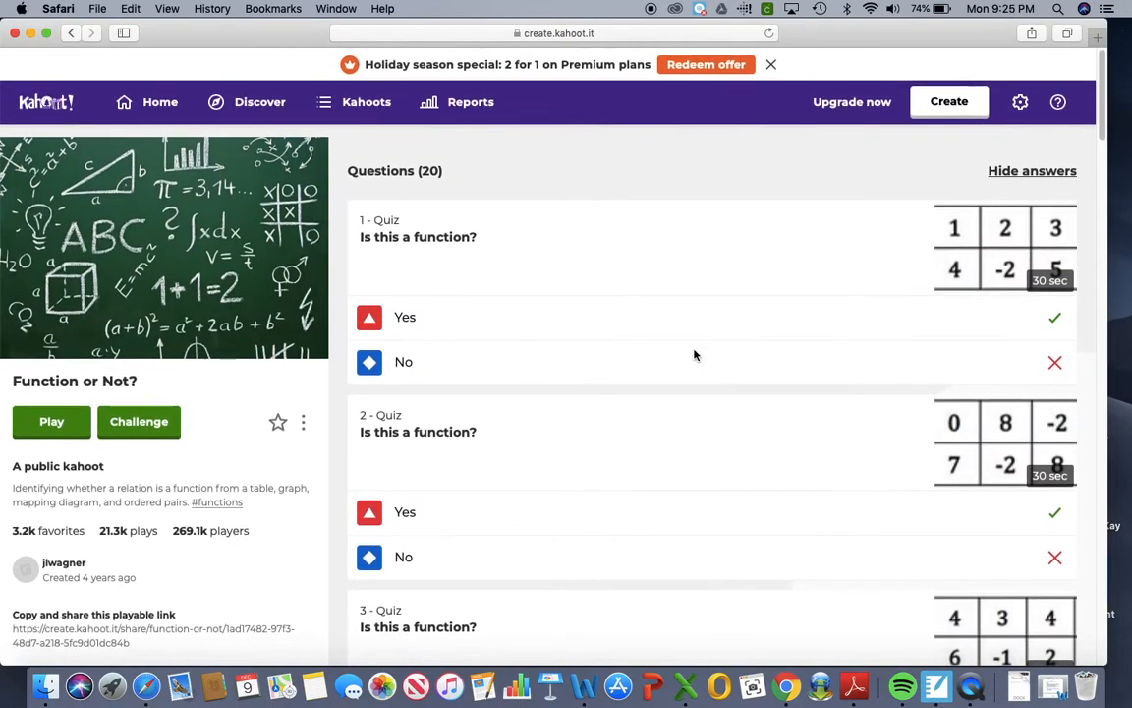
- Preview the "Function or Not?" kahoot as a live game simulation and launch it in Classic mode
click(304, 422)
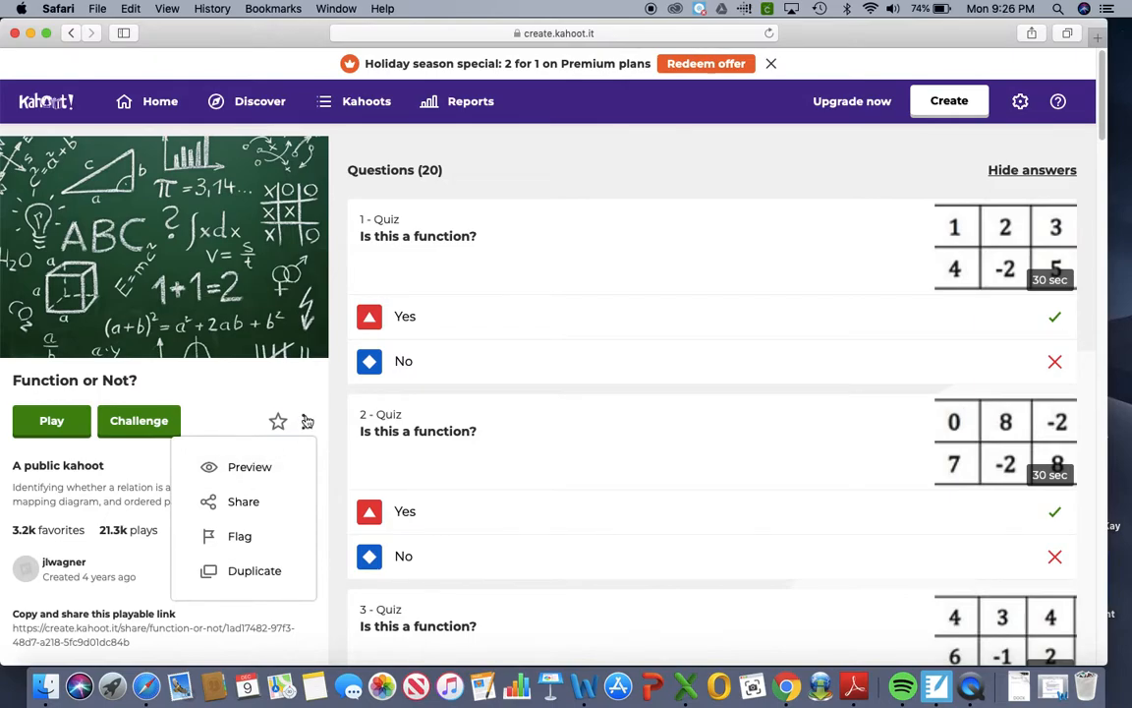
click(254, 468)
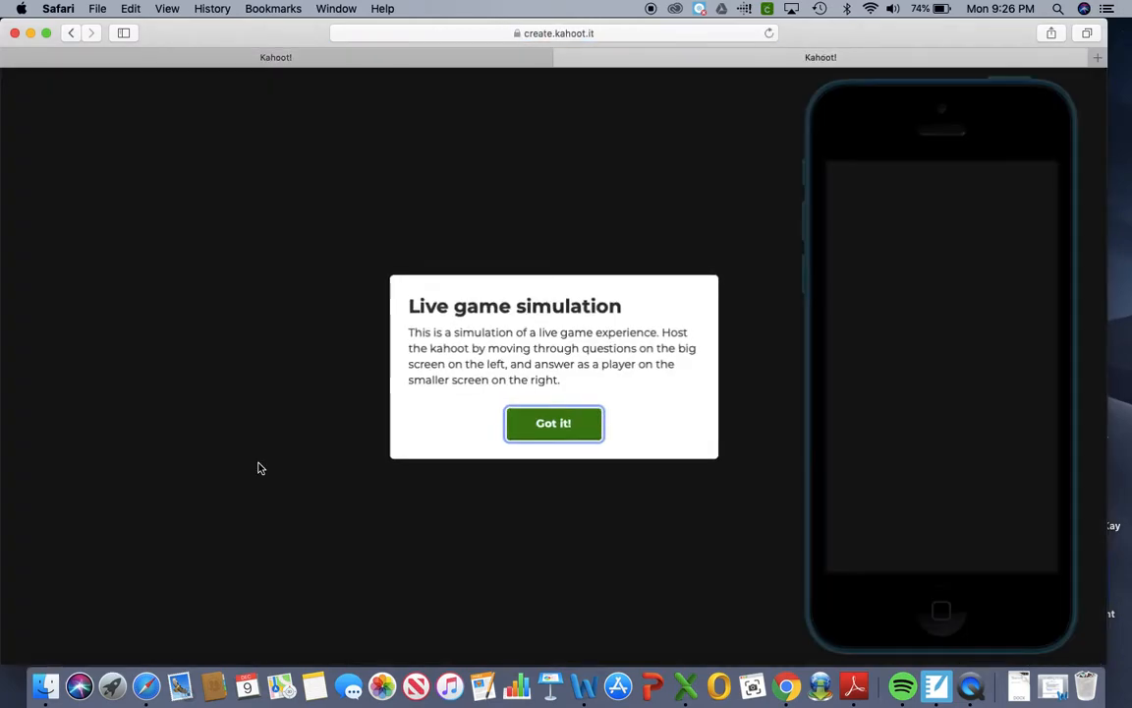
click(563, 422)
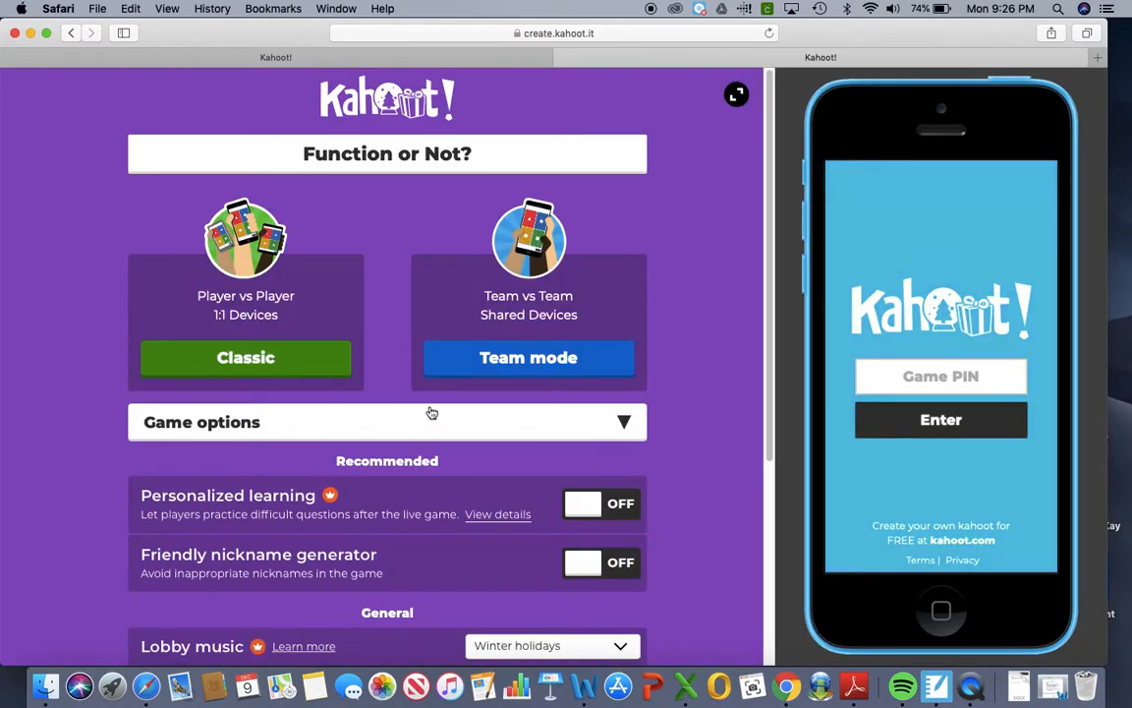
click(293, 370)
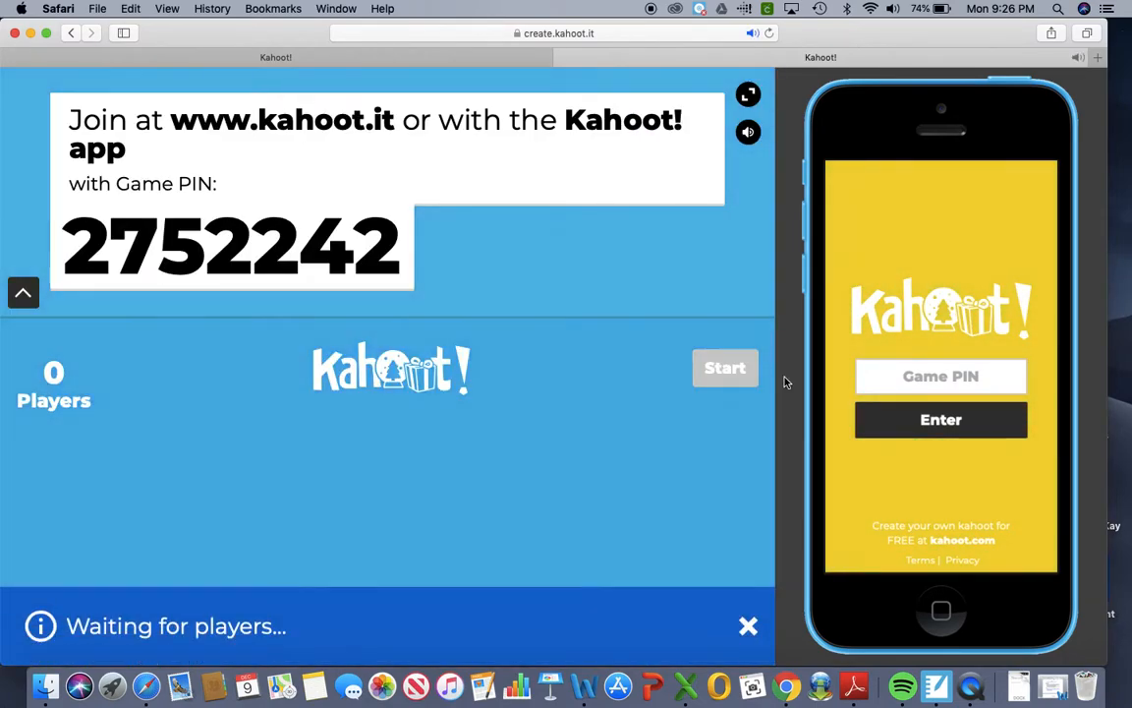
- Join the game on the simulated phone with the game PIN and a player nickname, and remove that player from the host lobby
click(917, 367)
text(2)
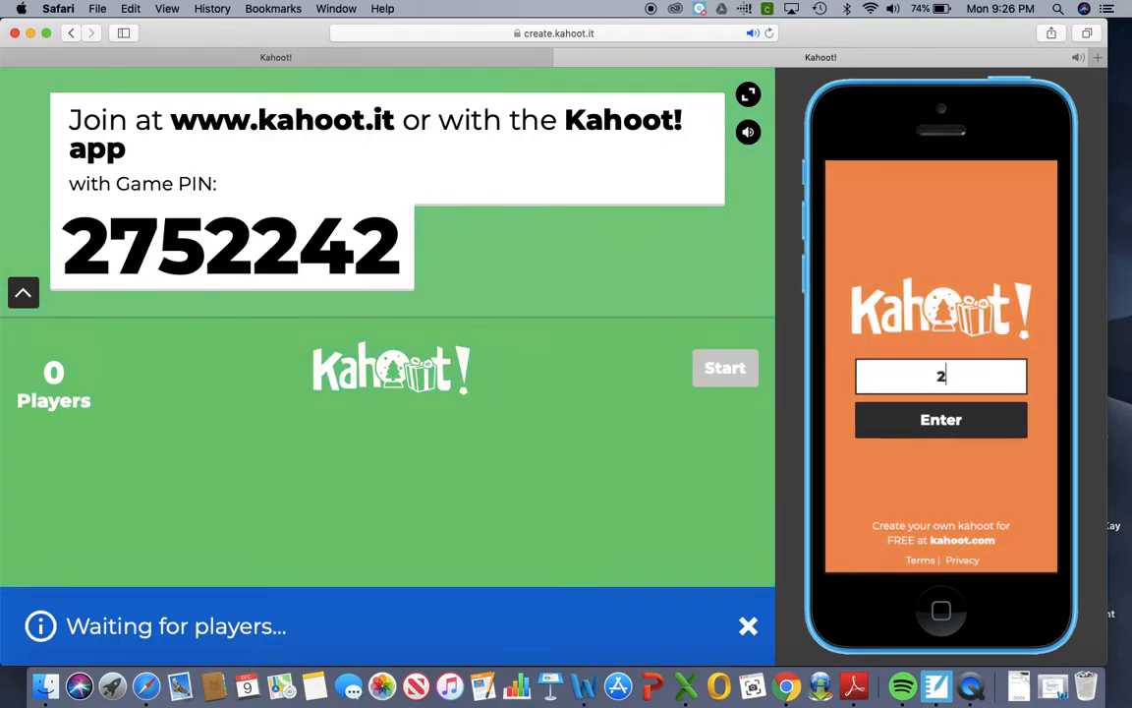
text(7522)
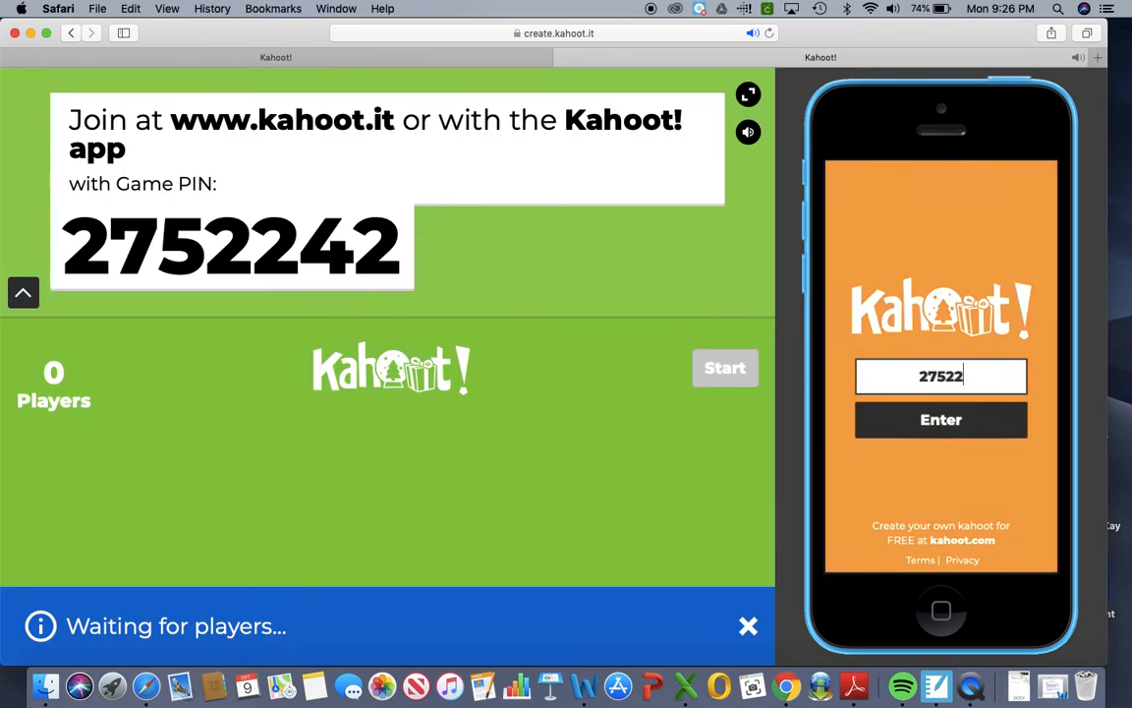
text(42)
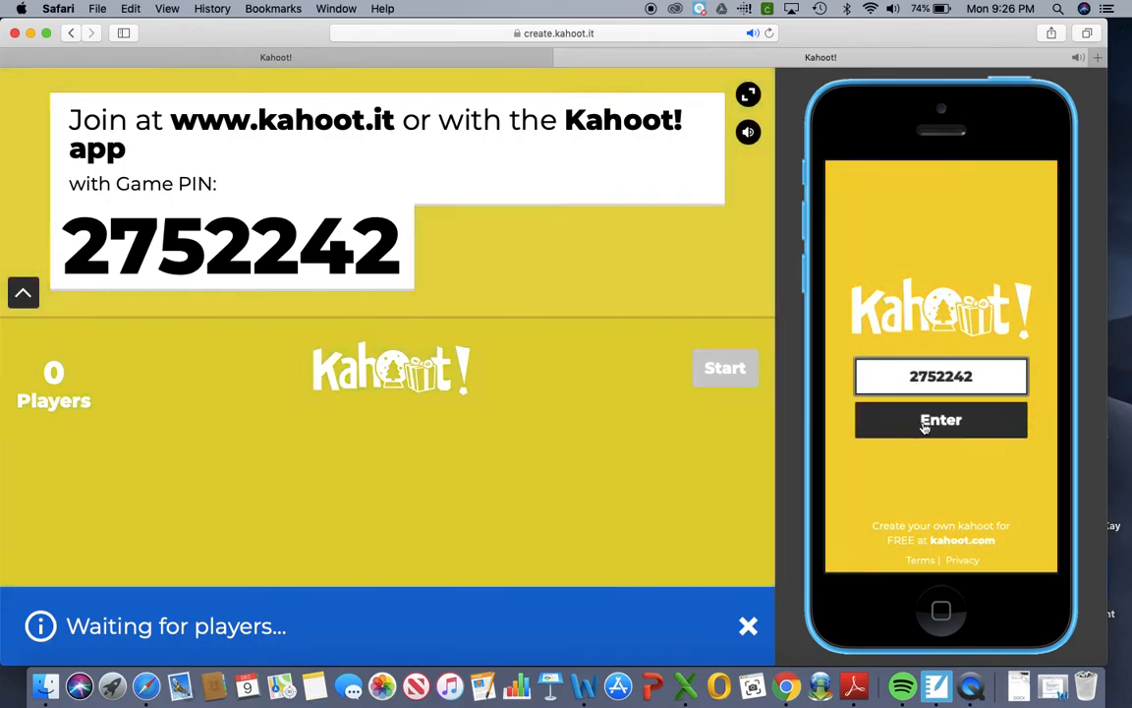
click(924, 423)
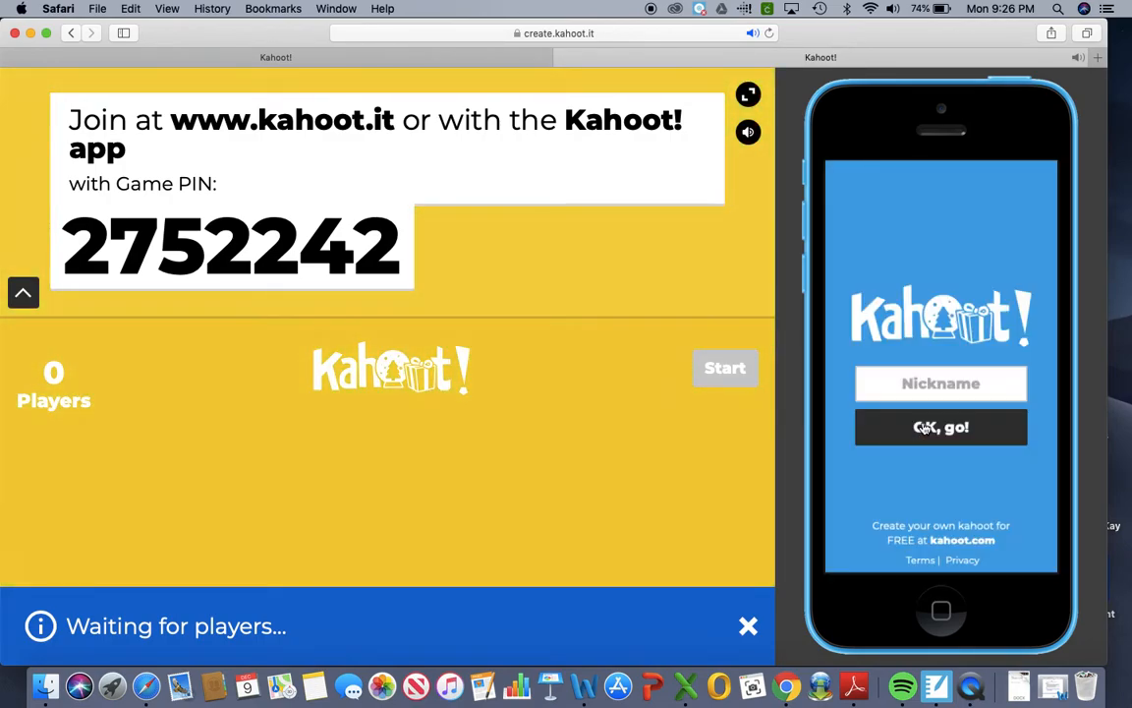
click(920, 384)
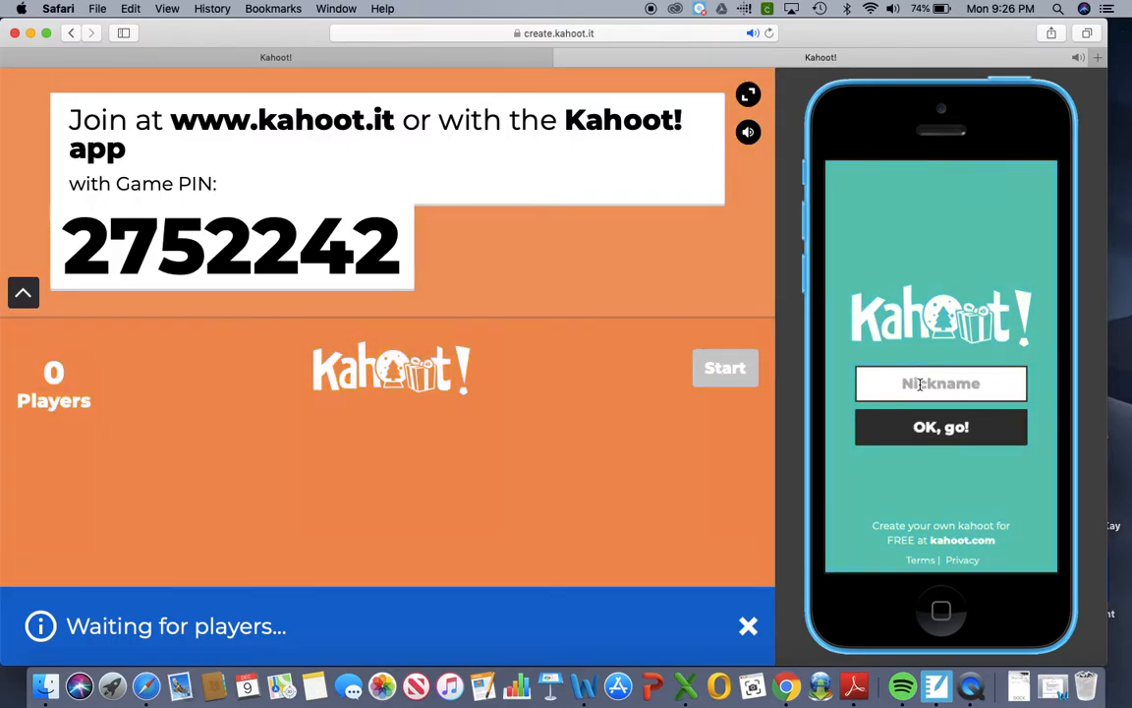
text(Kyle)
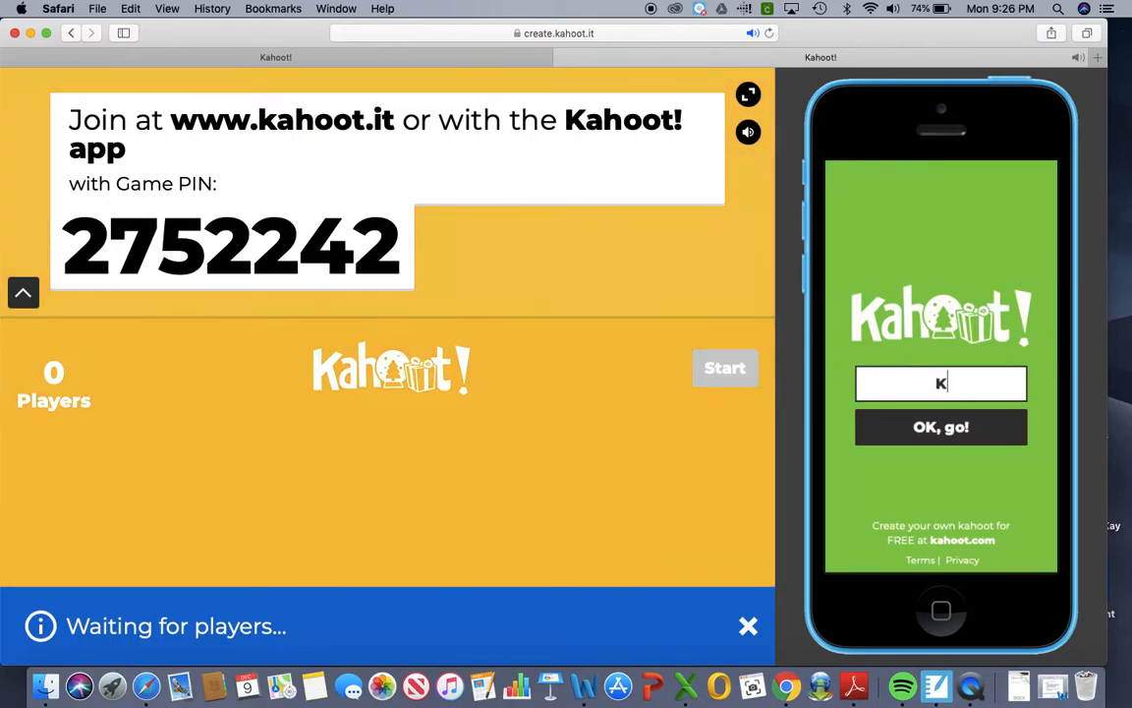
click(925, 440)
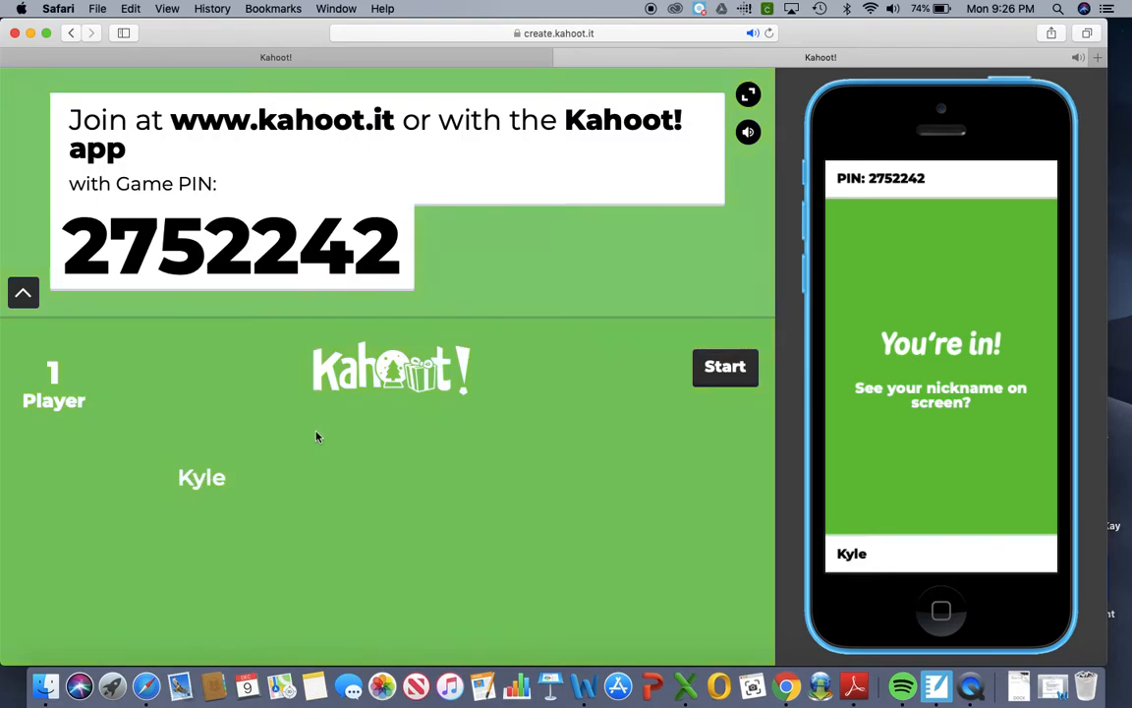
click(200, 479)
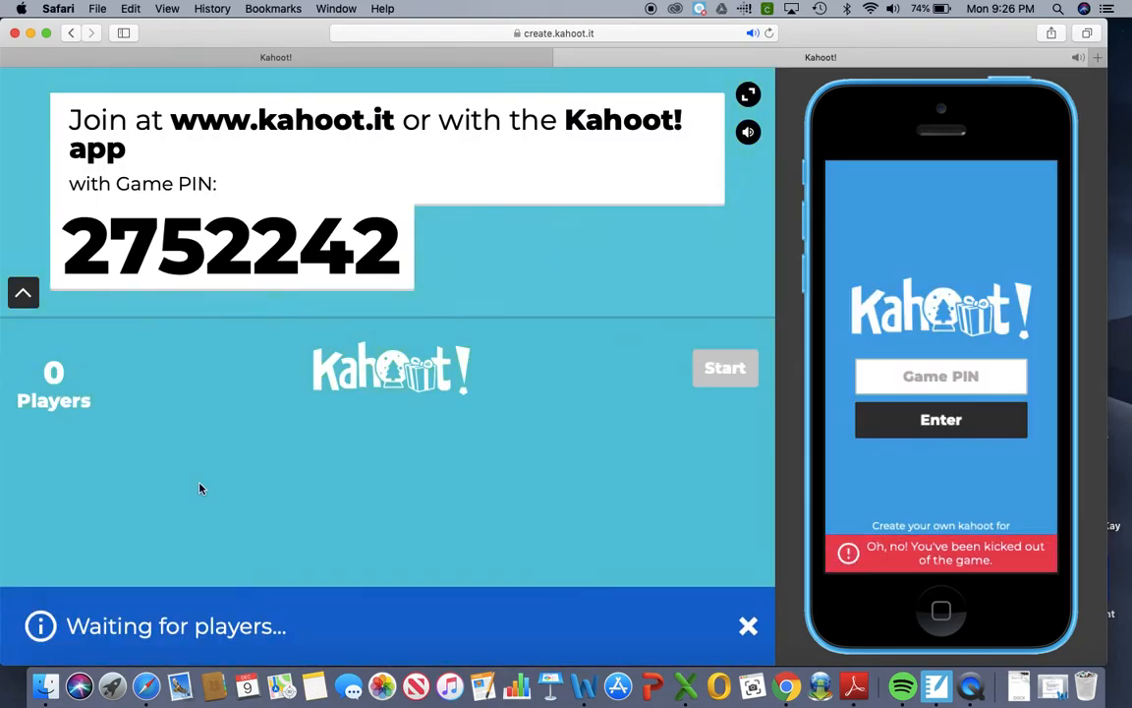
- Rejoin the game on the simulated phone with the game PIN and the player's nickname
click(907, 378)
text(2)
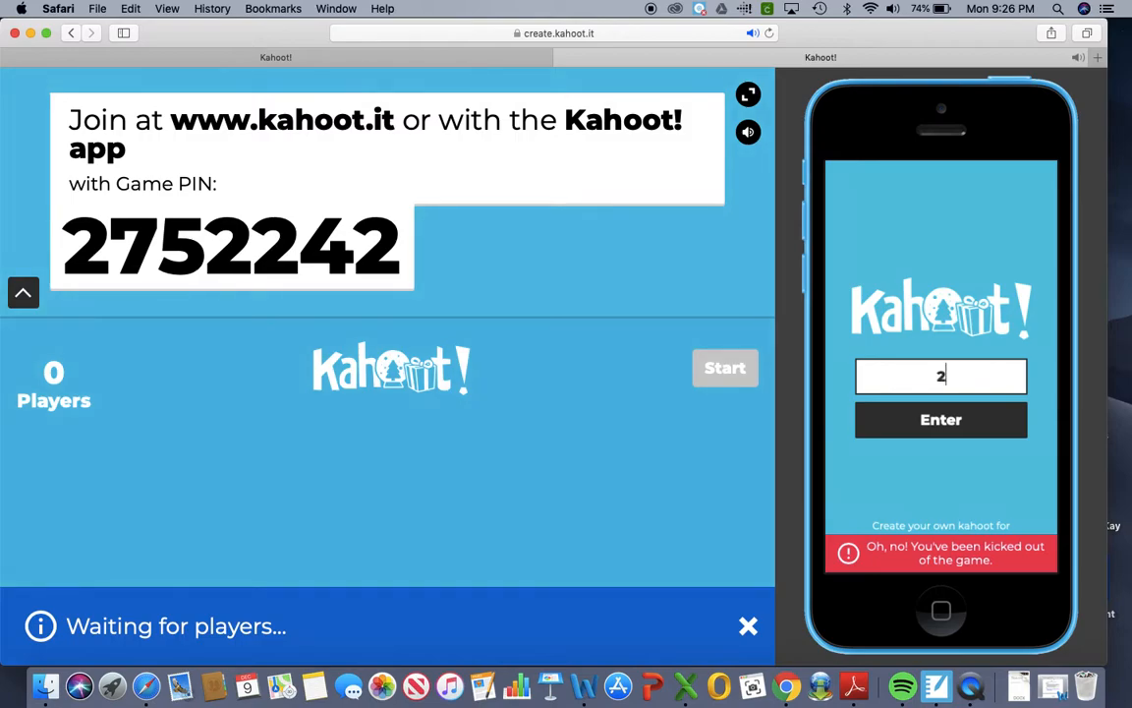
text(752242)
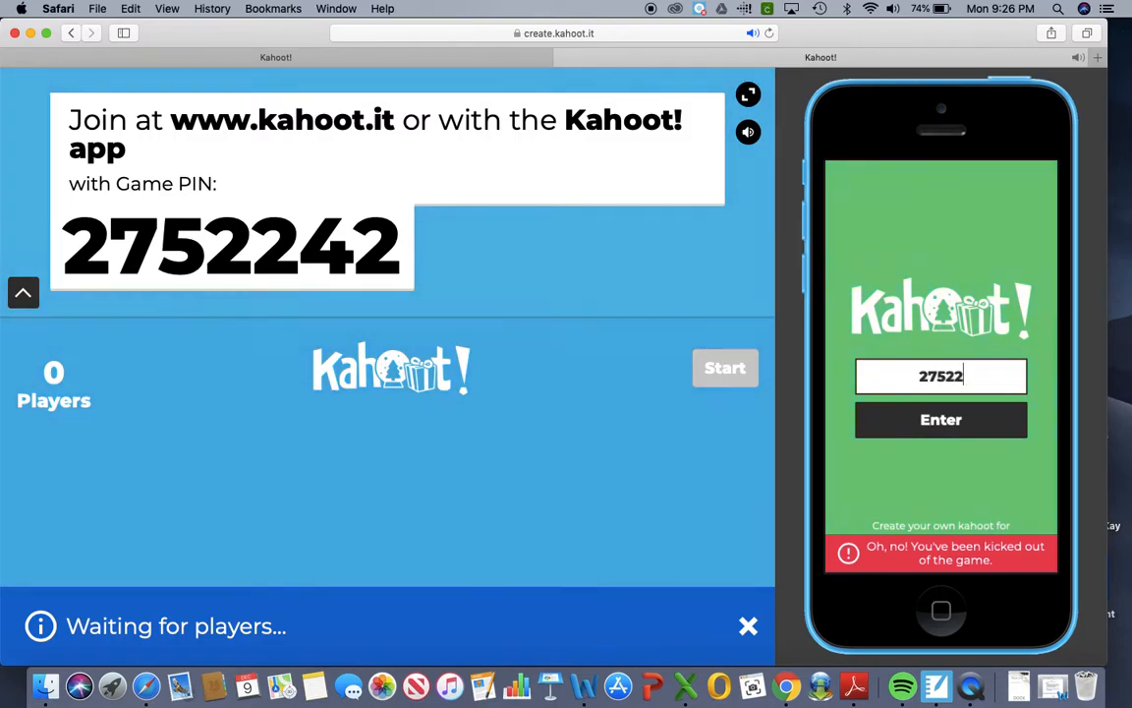
click(946, 426)
click(951, 385)
text(Ky)
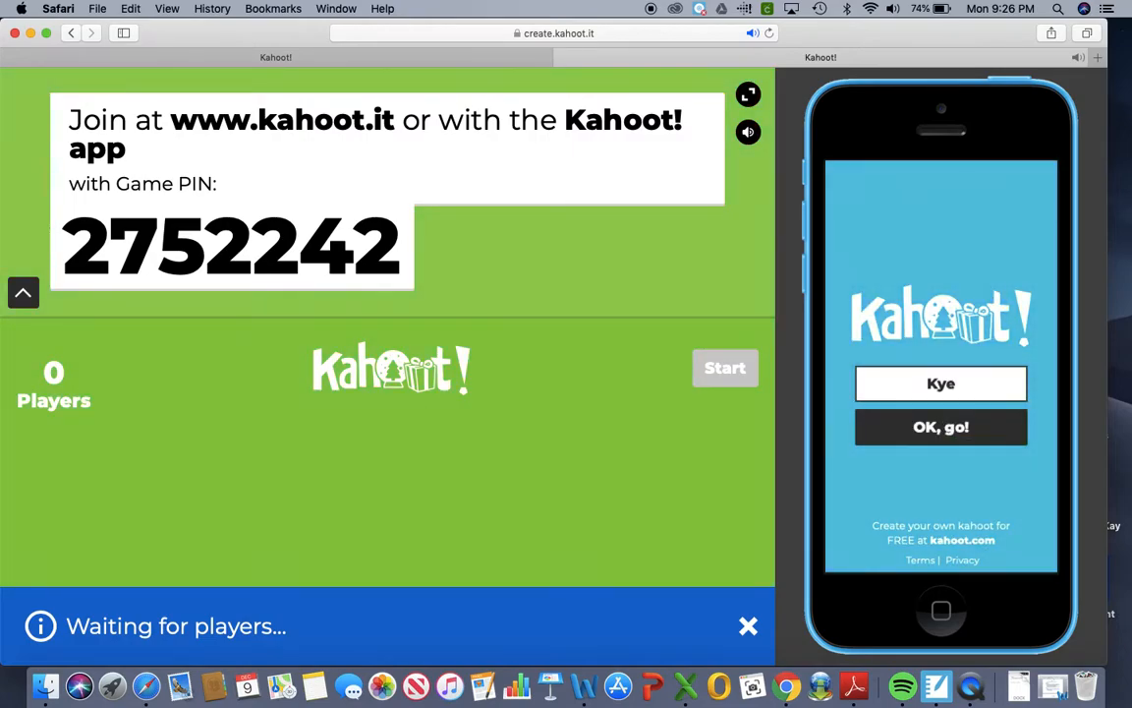
text(le)
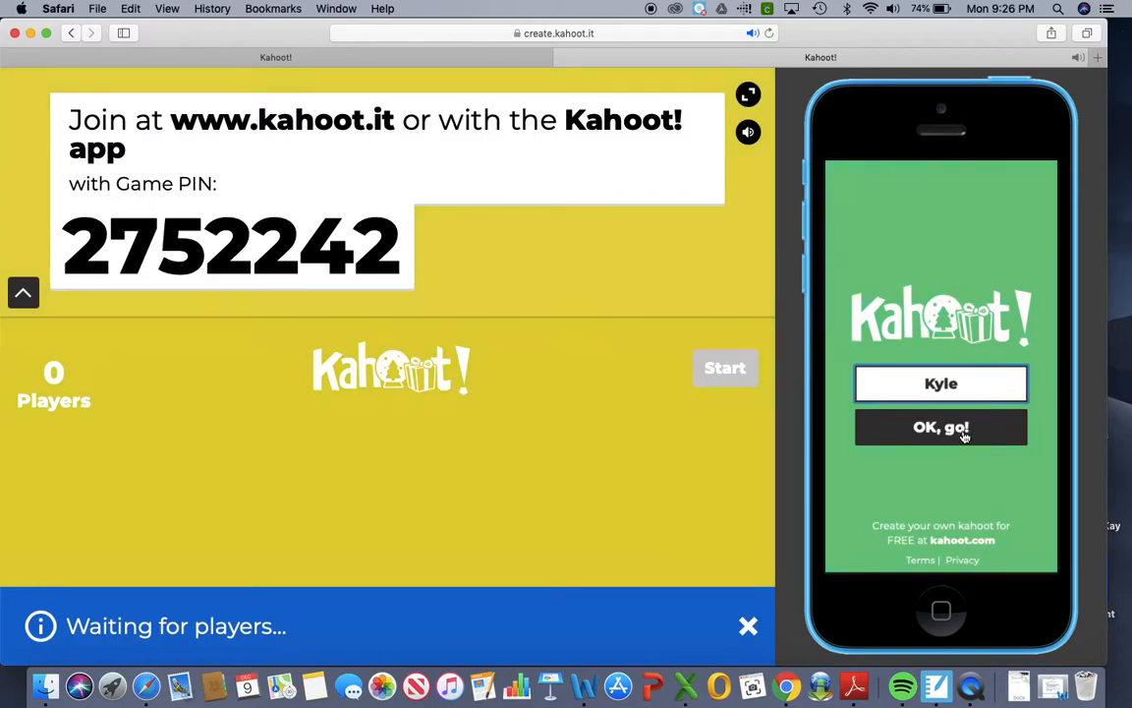
click(964, 438)
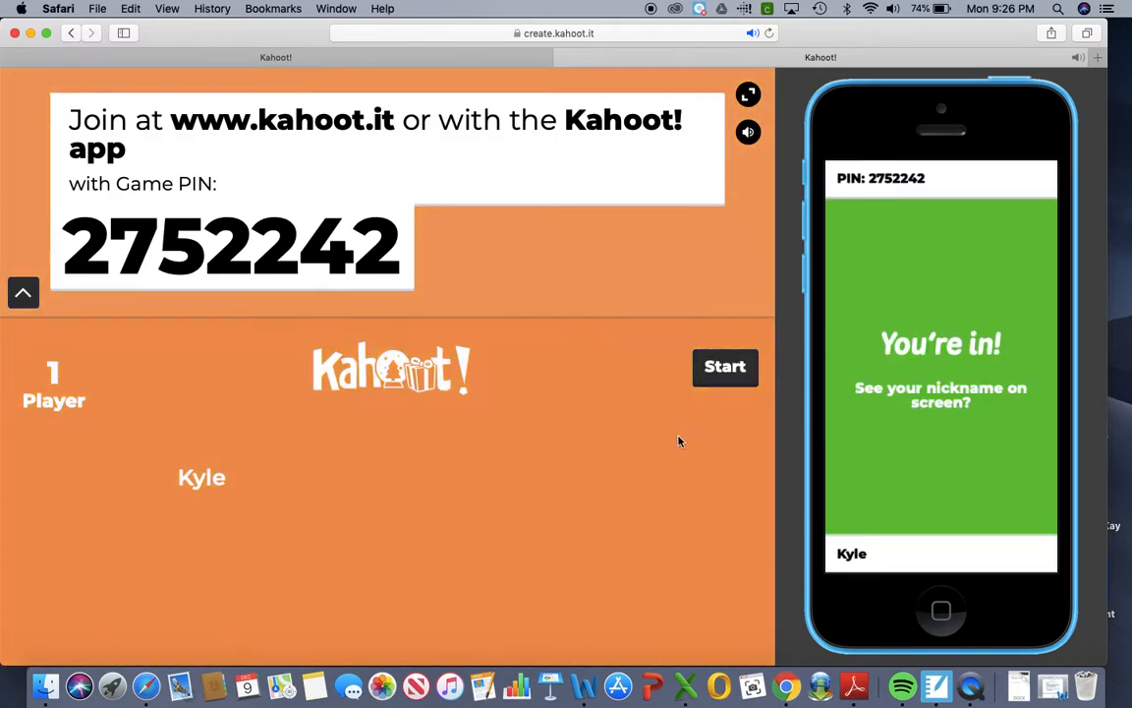
- Start the game, answer Yes to question 1 as the player, and advance past the scoreboard to question 2
click(723, 369)
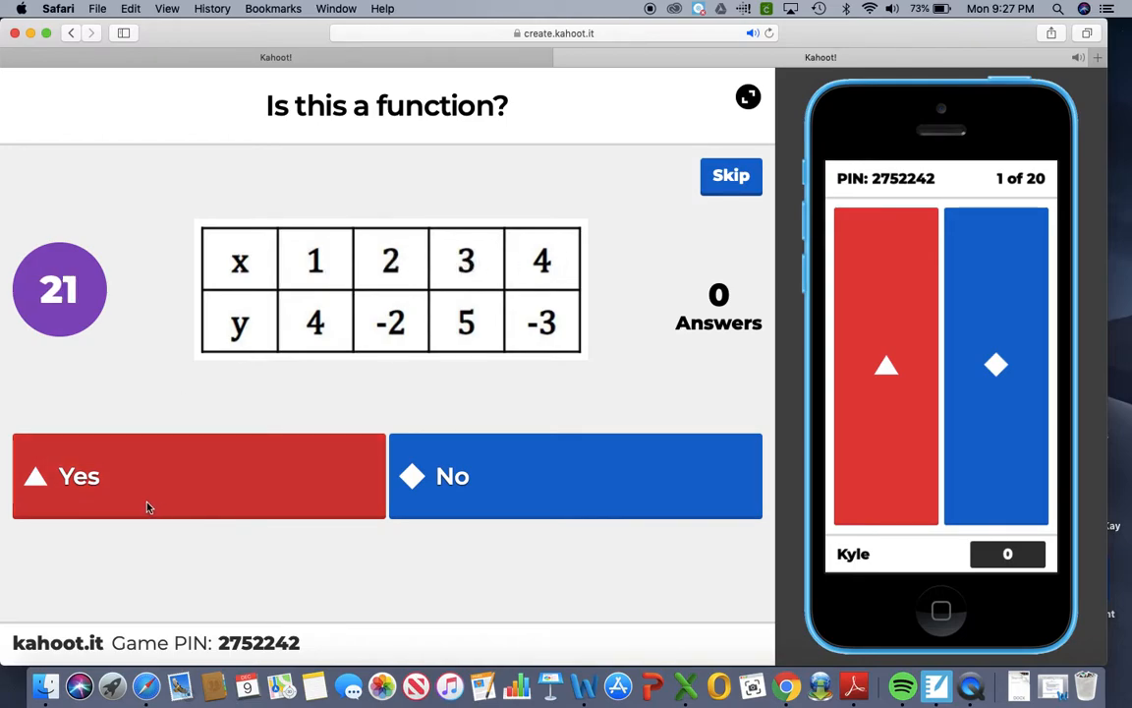
click(889, 376)
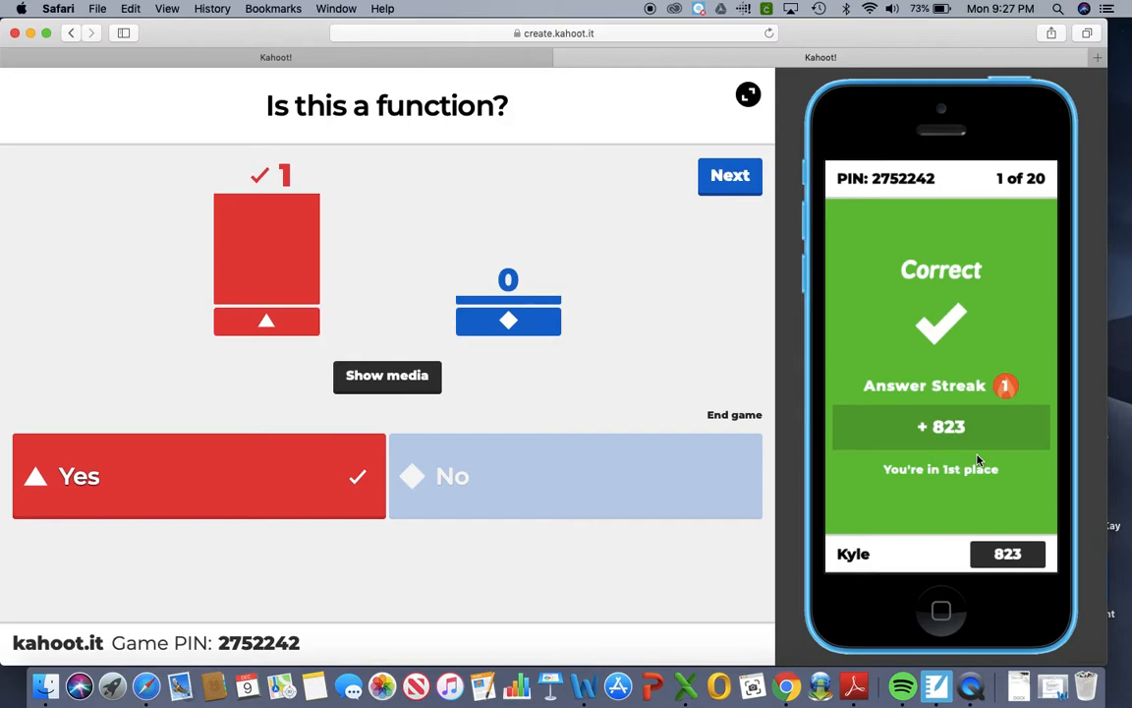
click(732, 180)
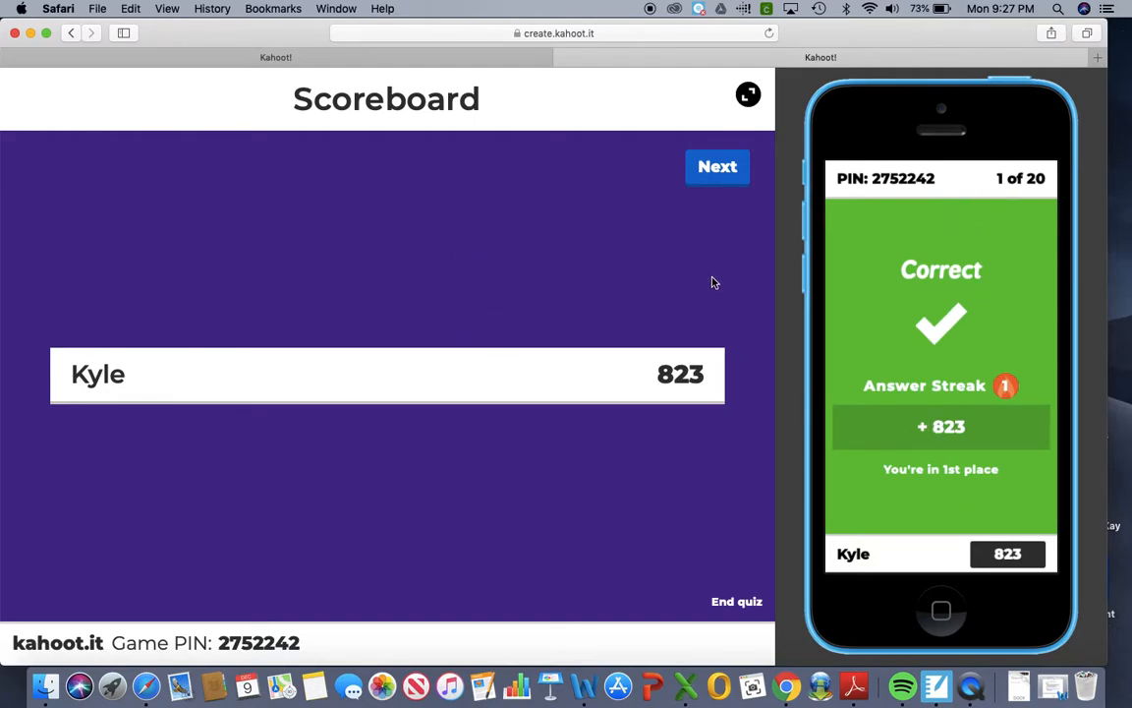
click(718, 167)
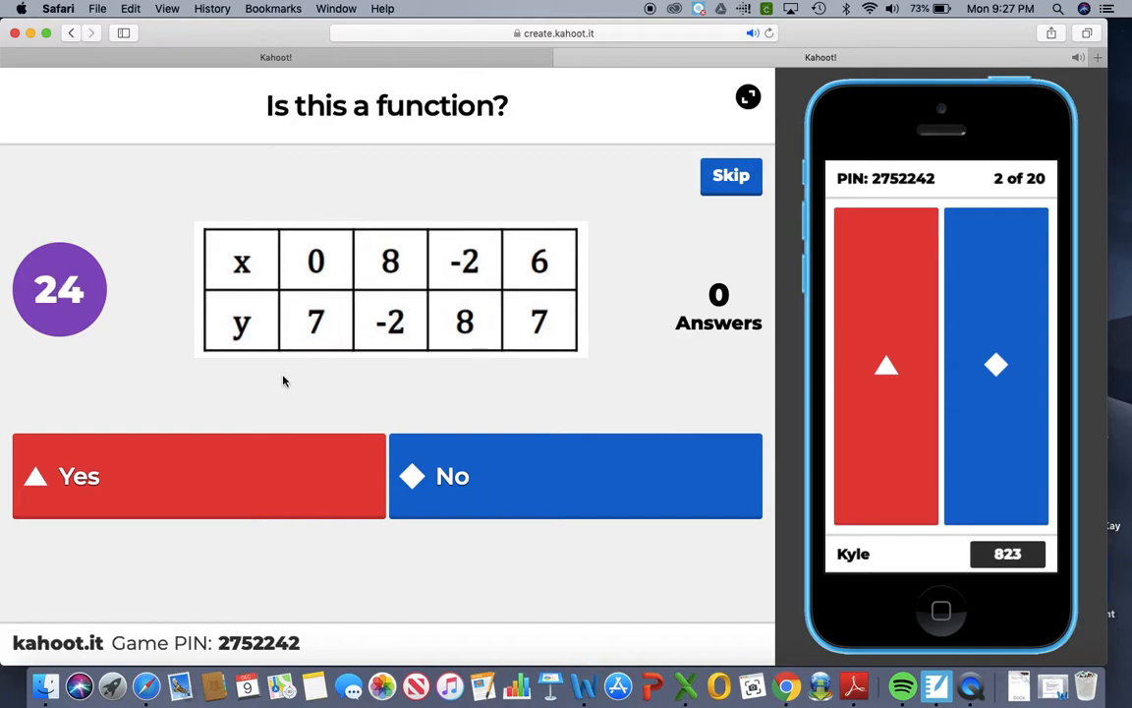
- Answer Yes to question 2 on the simulated phone and advance past the scoreboard to question 3
click(885, 364)
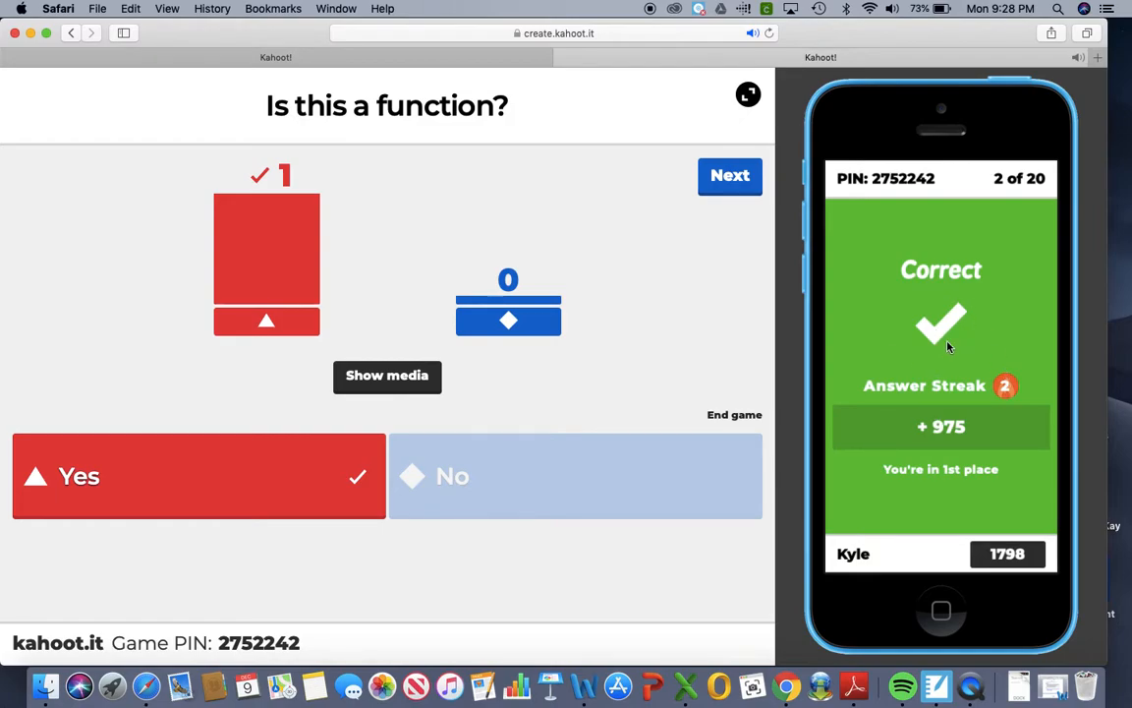
click(730, 178)
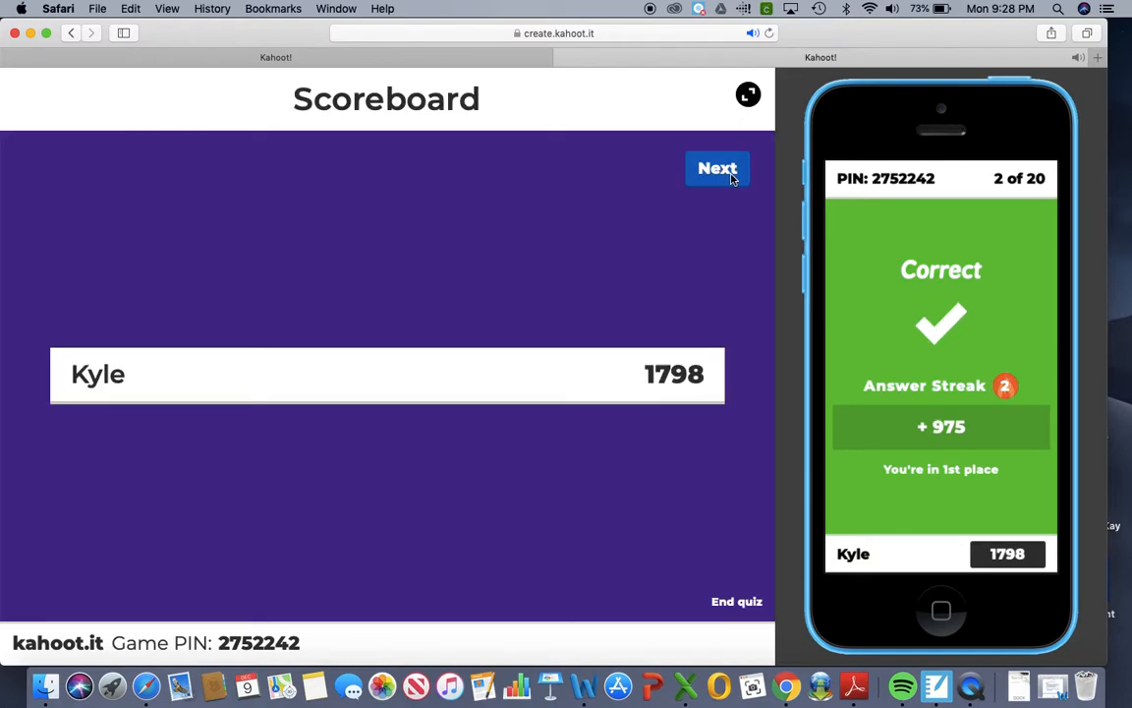
click(730, 178)
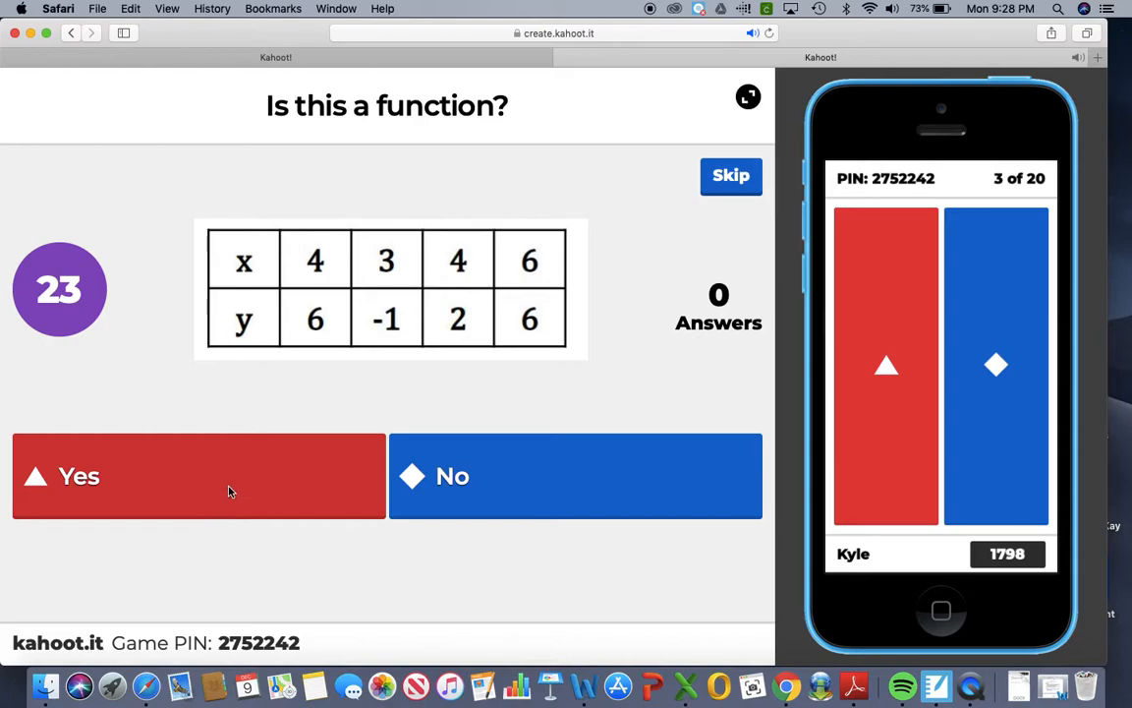
- Answer Yes to question 3 on the simulated phone and advance past the scoreboard to question 4
click(897, 333)
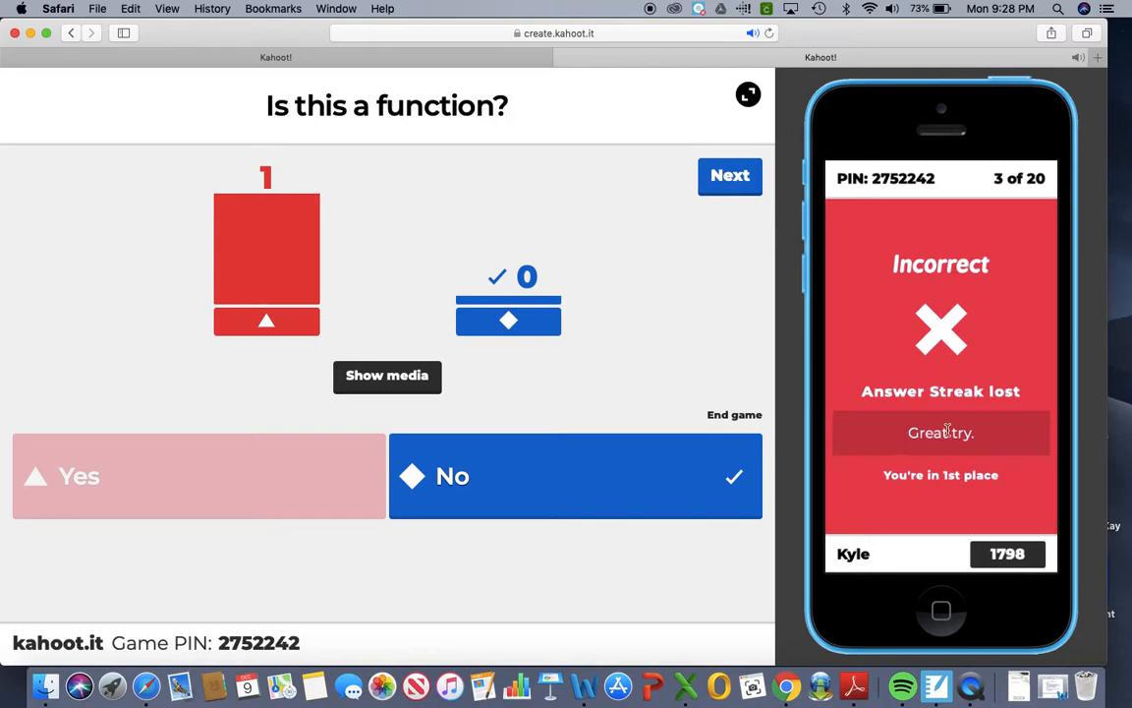
click(732, 176)
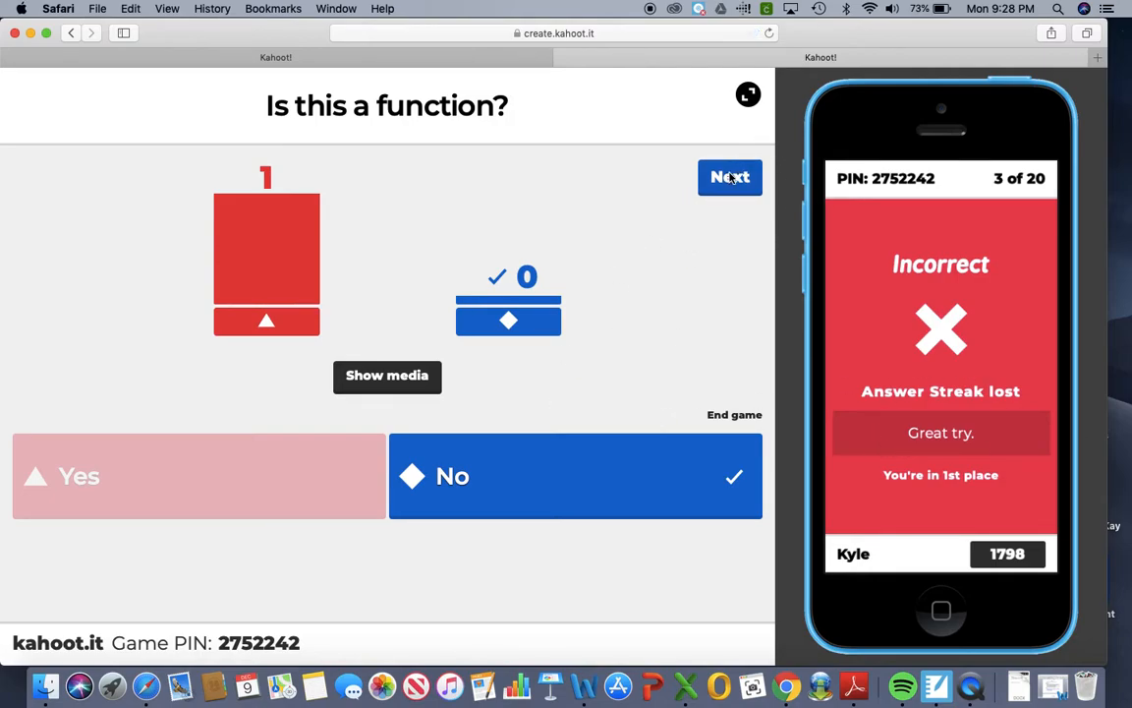
click(730, 177)
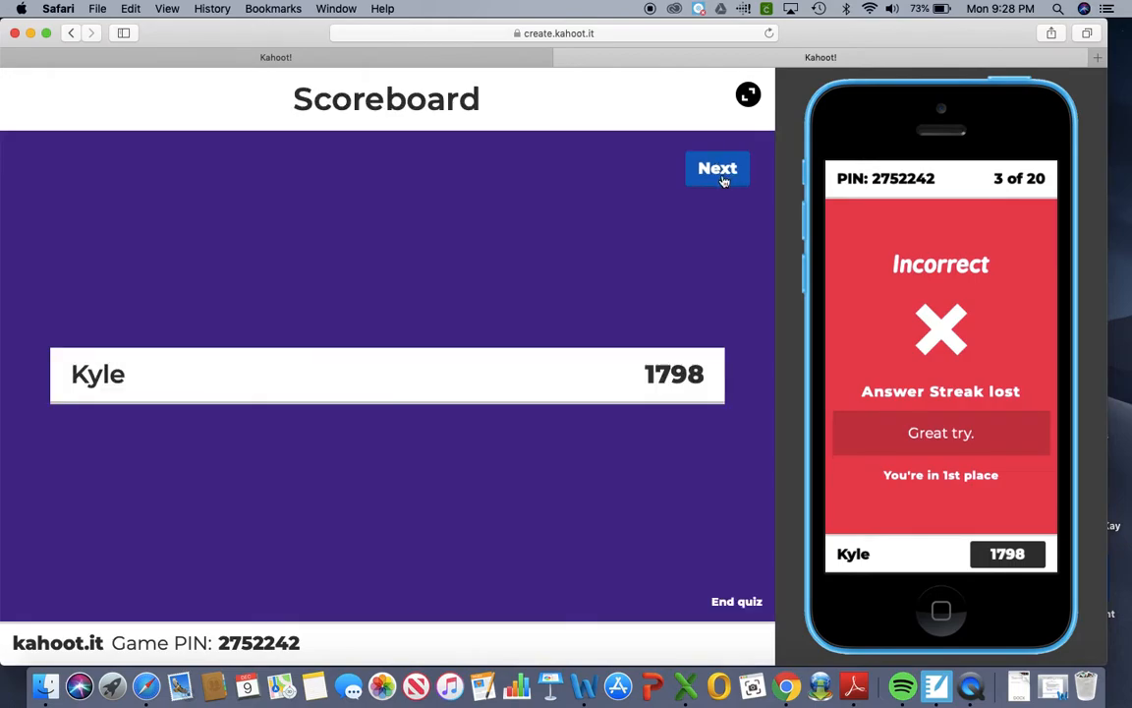
click(719, 175)
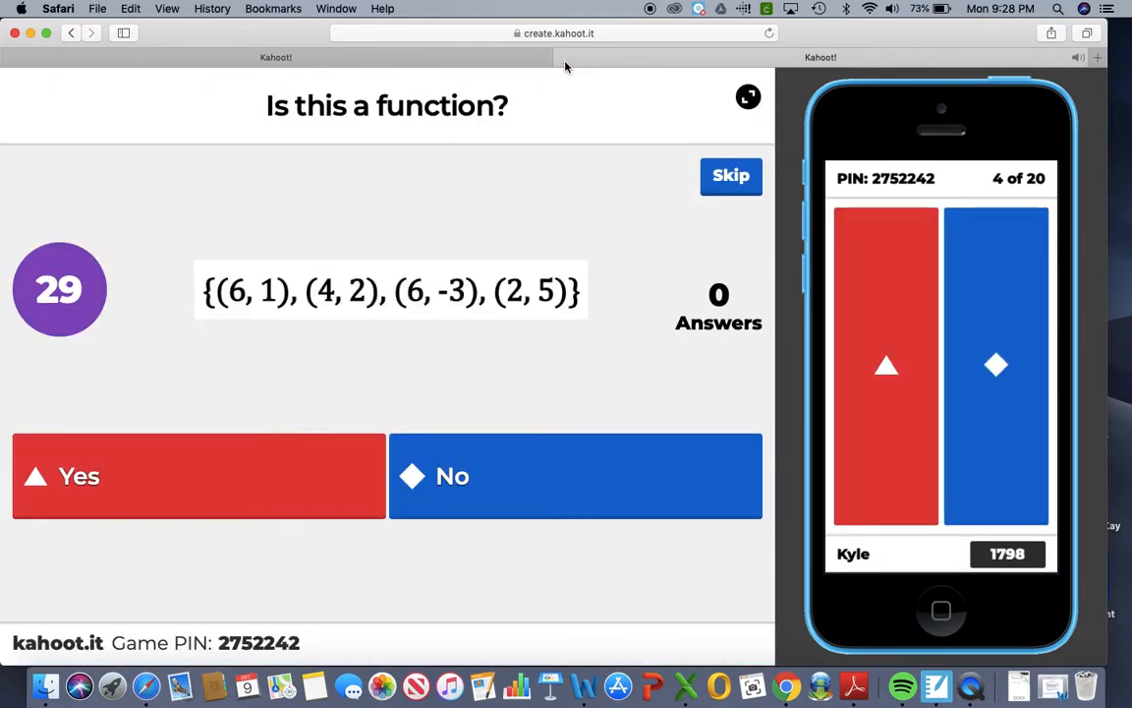
- Close the game preview, duplicate the "Function or Not?" kahoot, and open the duplicate for editing
click(565, 59)
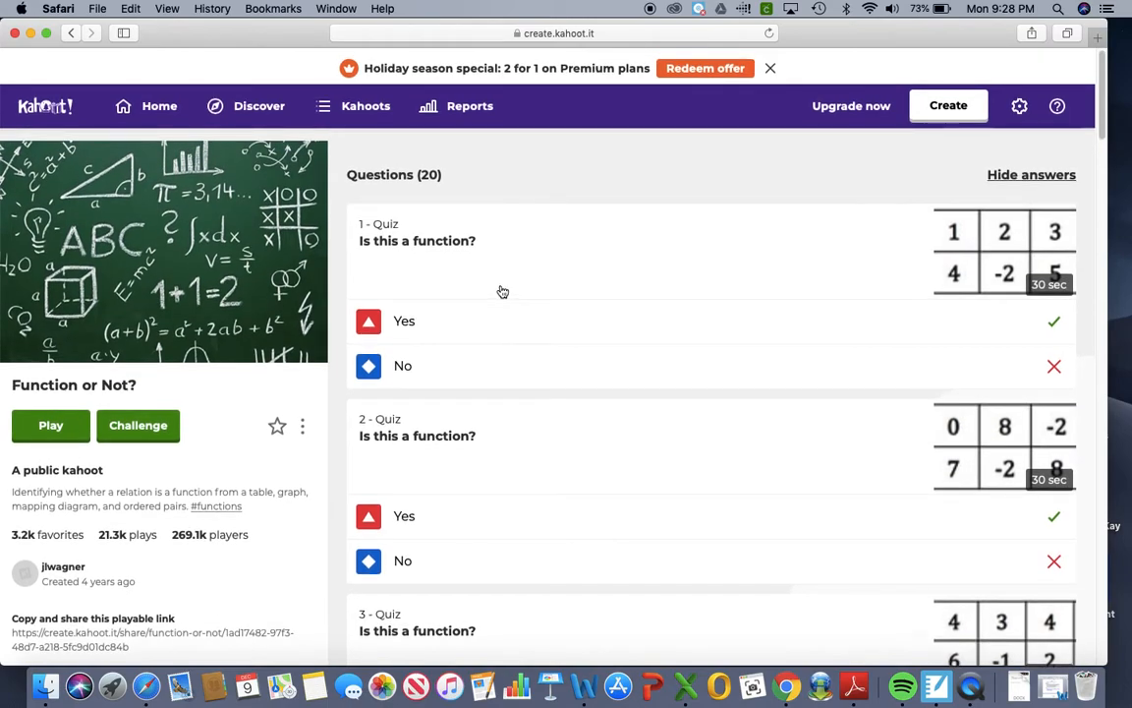
click(304, 425)
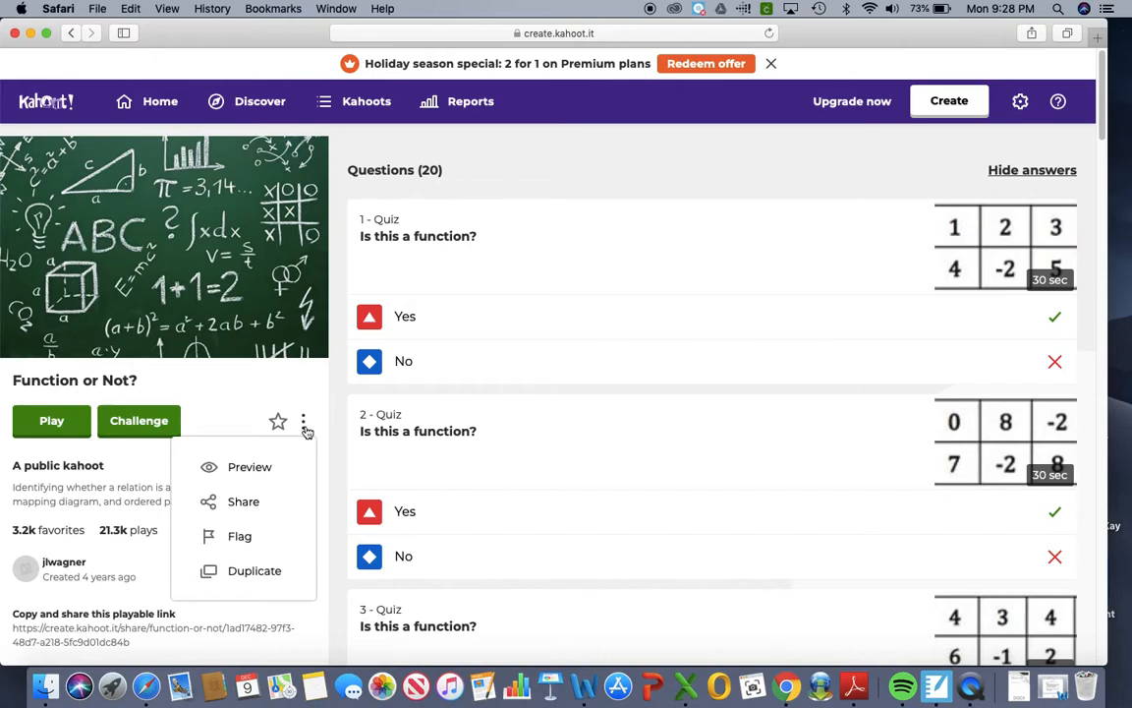
click(265, 577)
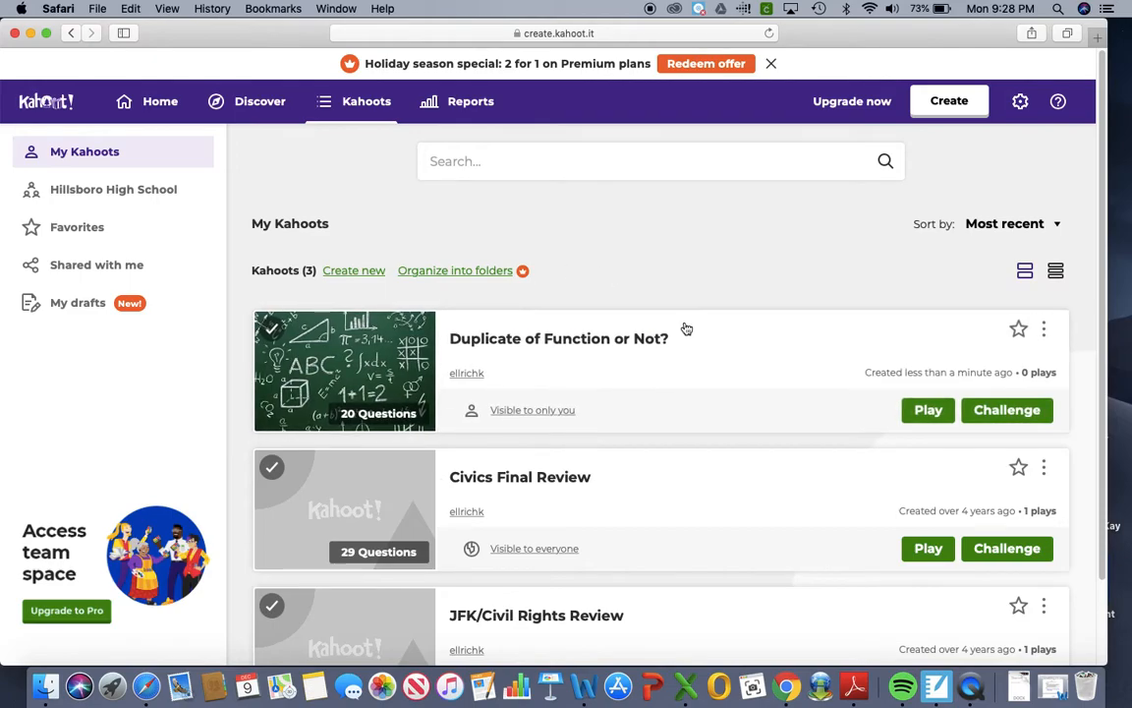
click(1045, 332)
click(1002, 374)
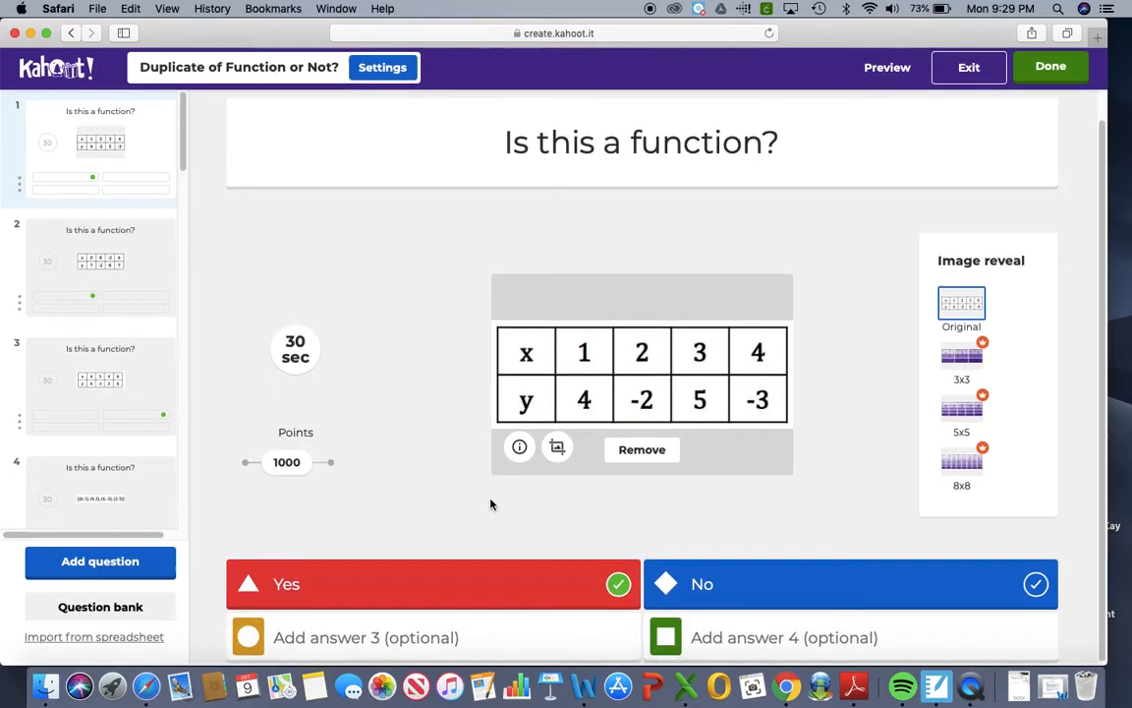
- Review questions 2, 3 and 4 of the duplicated kahoot and look through the remaining questions to the end
click(123, 267)
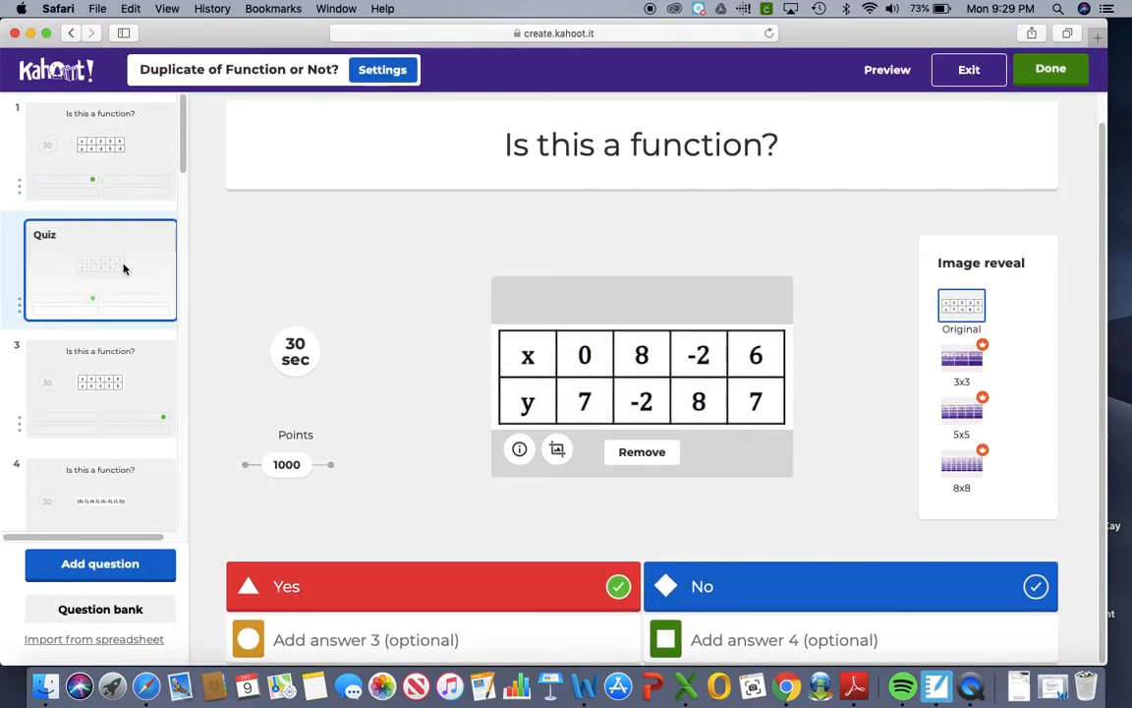
click(113, 382)
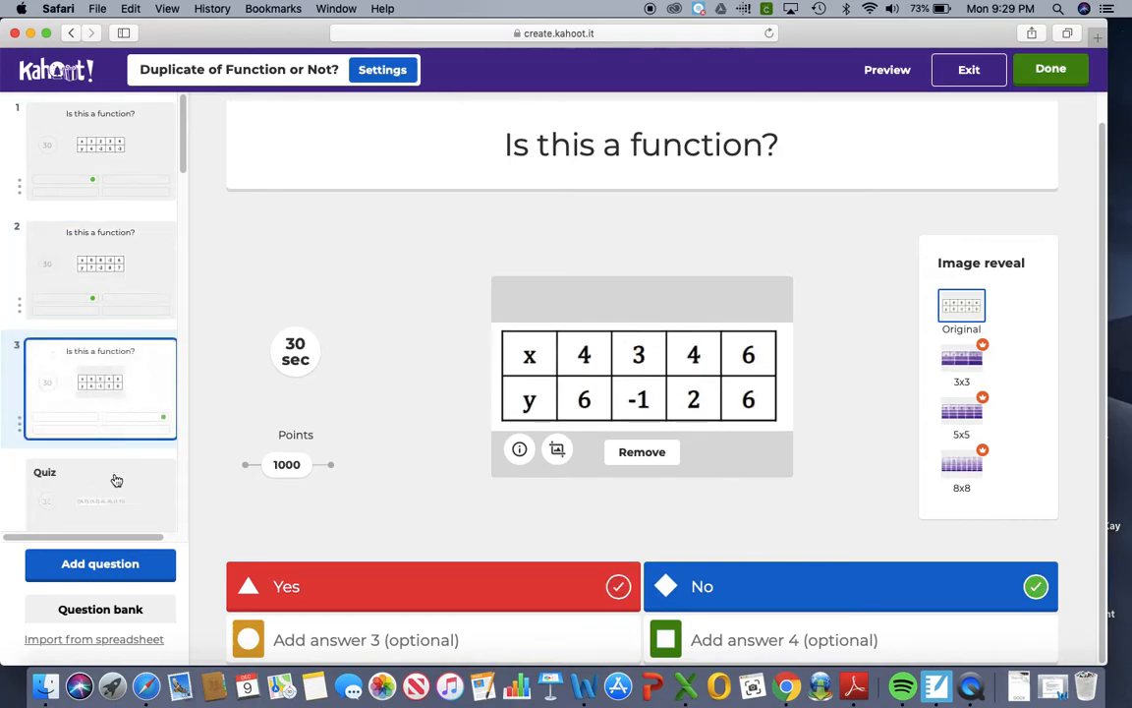
click(115, 478)
scroll(136, 521, down, 3)
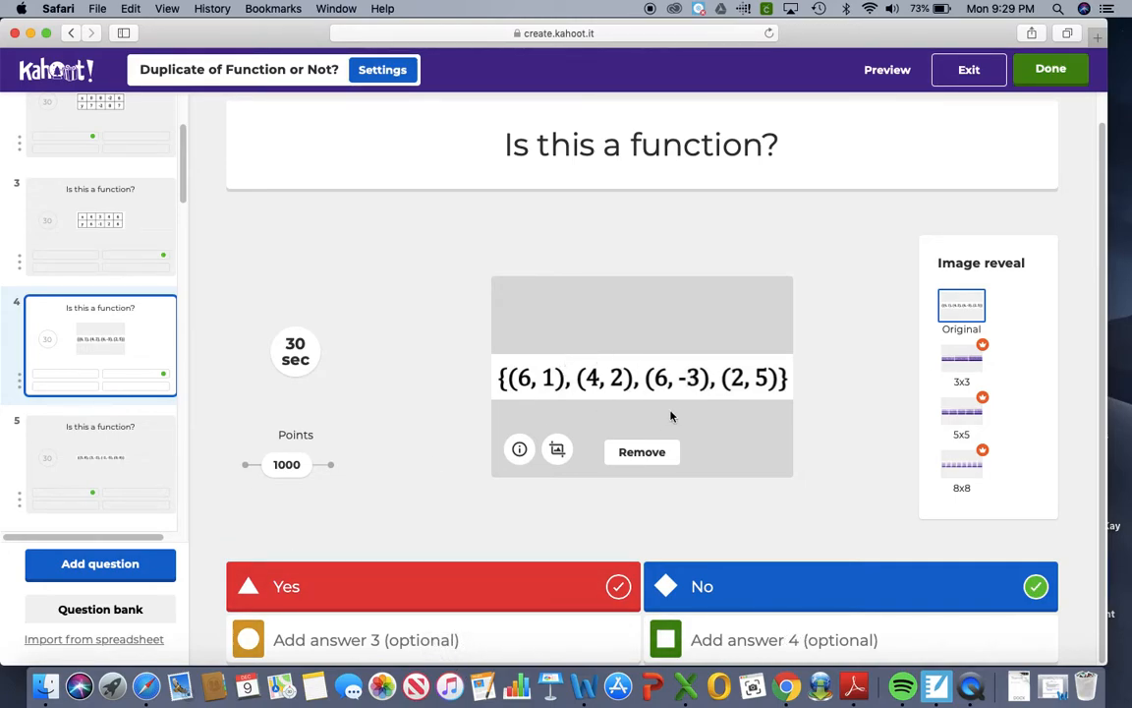
scroll(118, 433, down, 15)
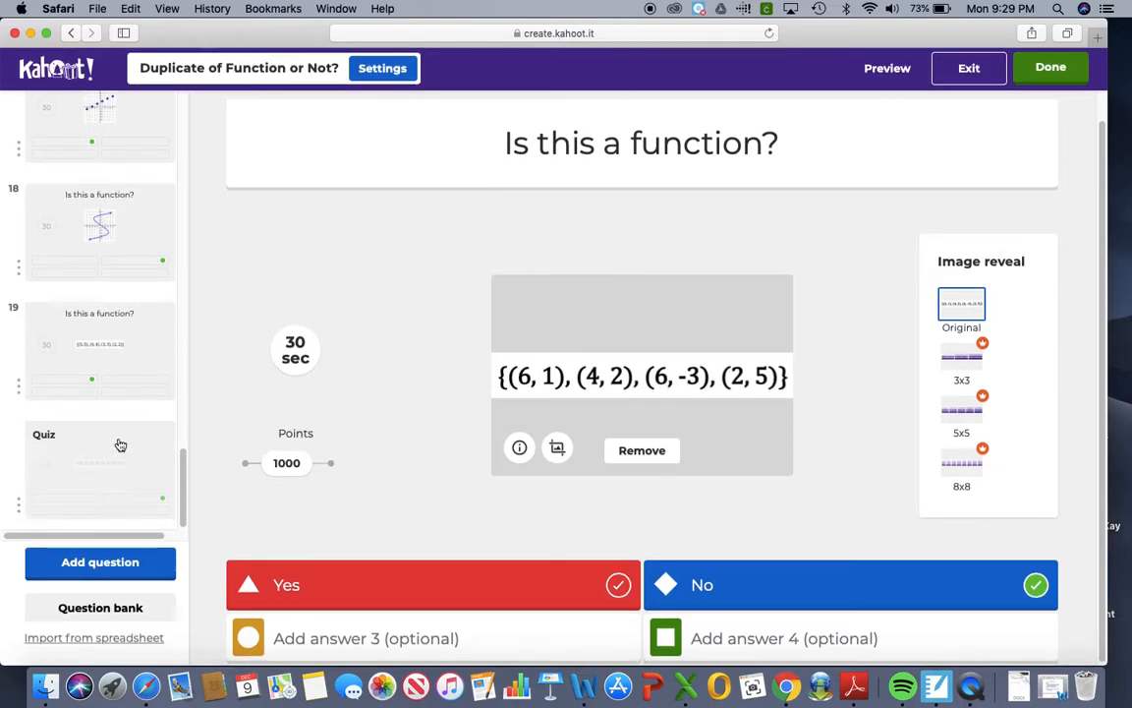
- Add a True or false question to the duplicated kahoot with the text "Is this a function?"
click(137, 572)
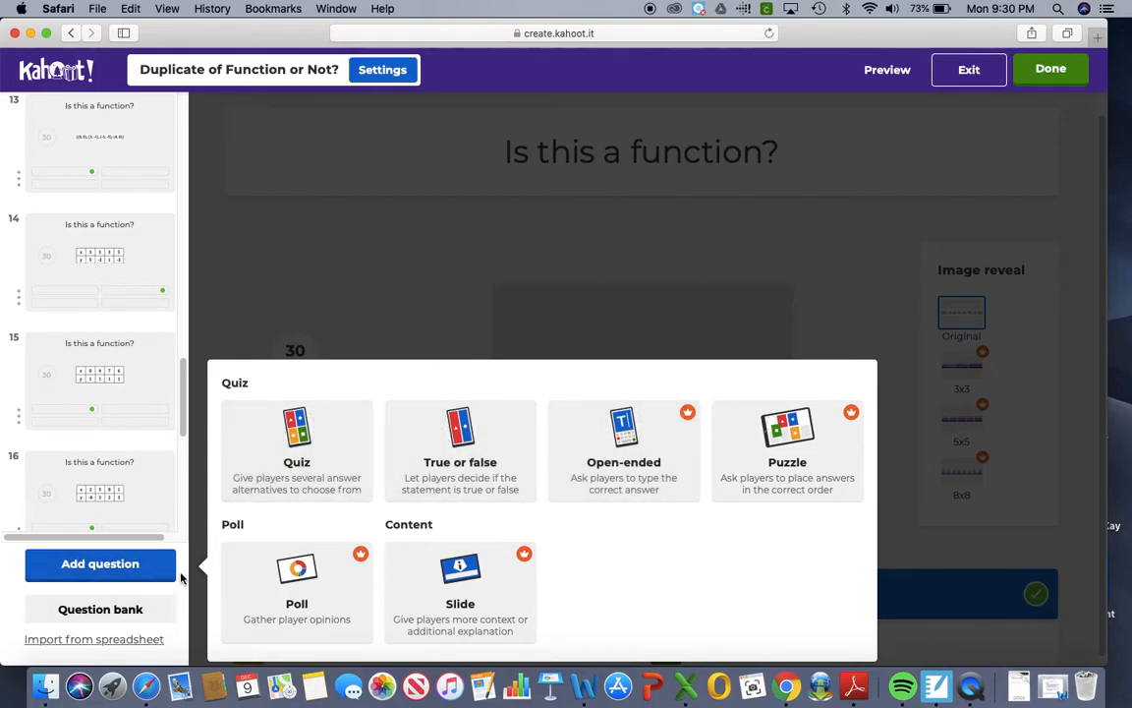
click(194, 502)
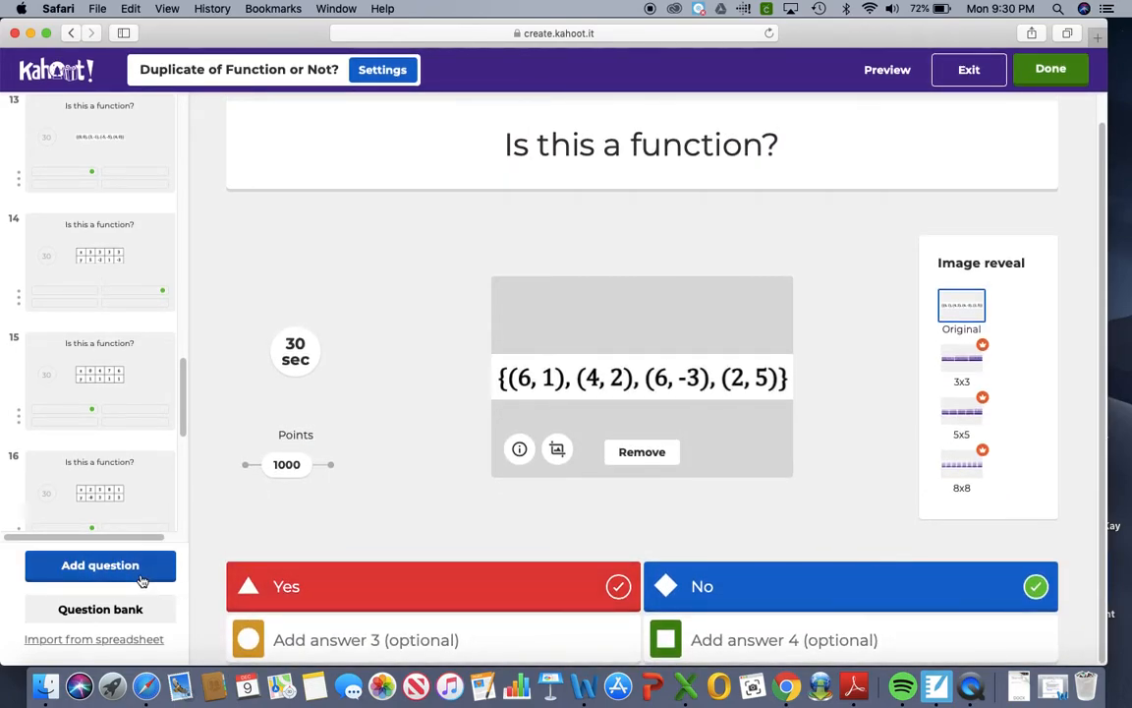
click(138, 575)
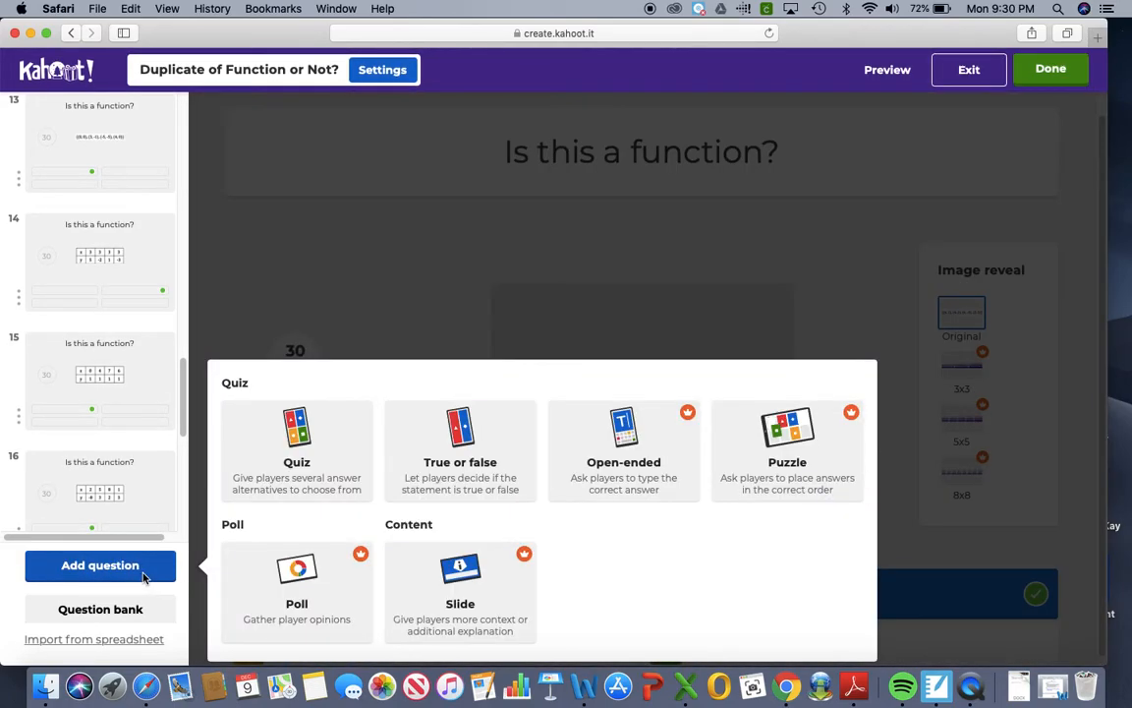
click(451, 459)
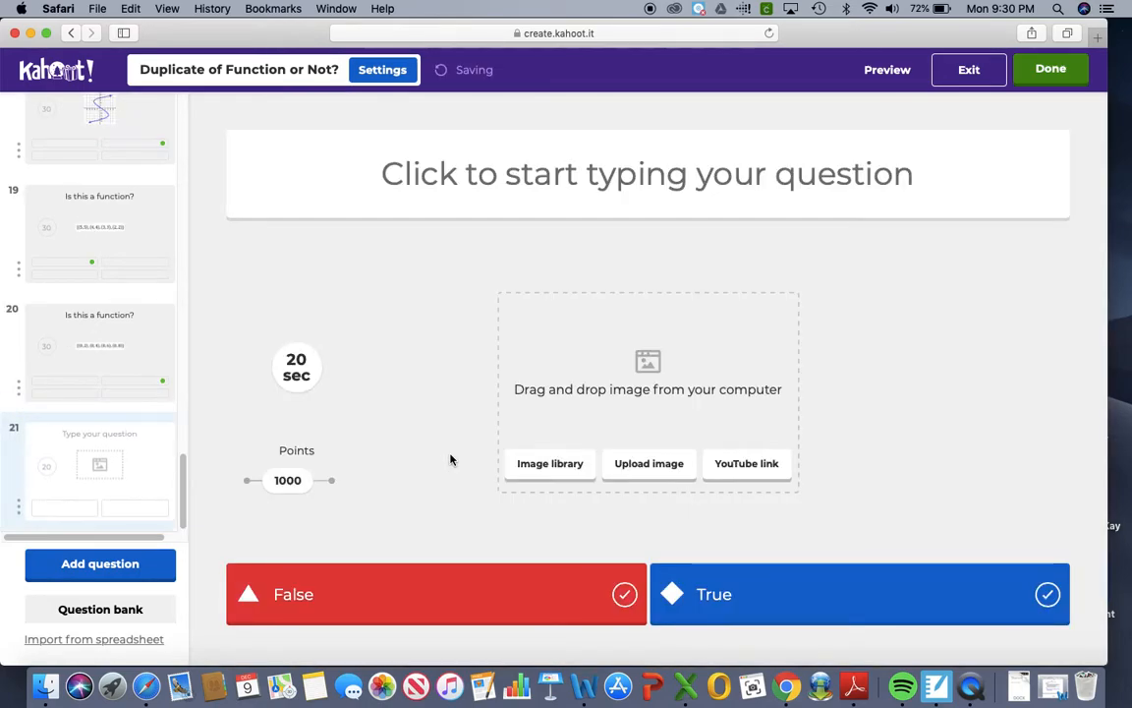
click(584, 172)
text(Is this a function?)
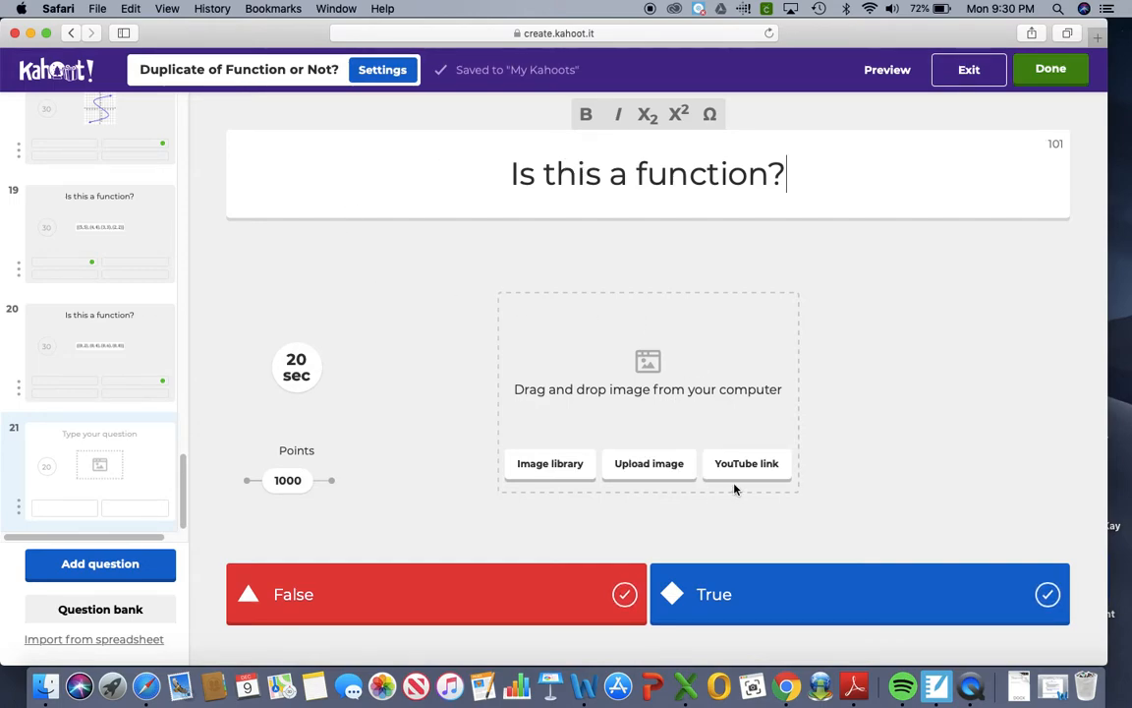
- Upload the image "Screen Shot 2019-12-09 at 9.14.00 PM" from the Desktop to question 21 and mark True as correct
click(662, 468)
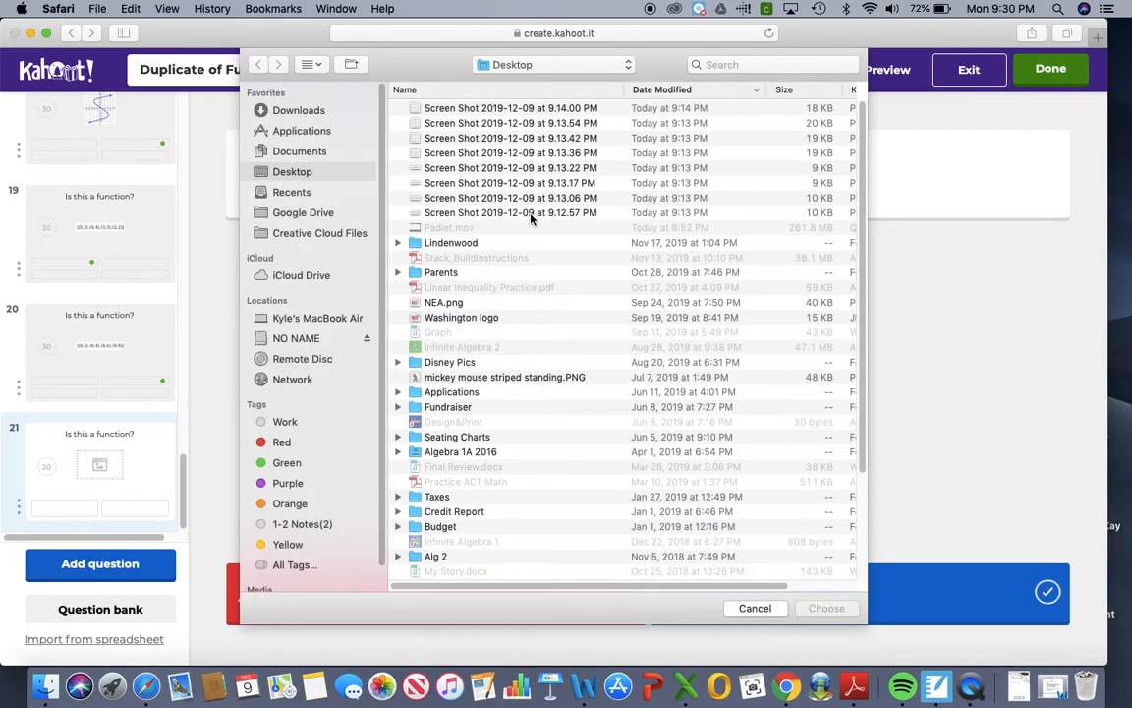
click(556, 110)
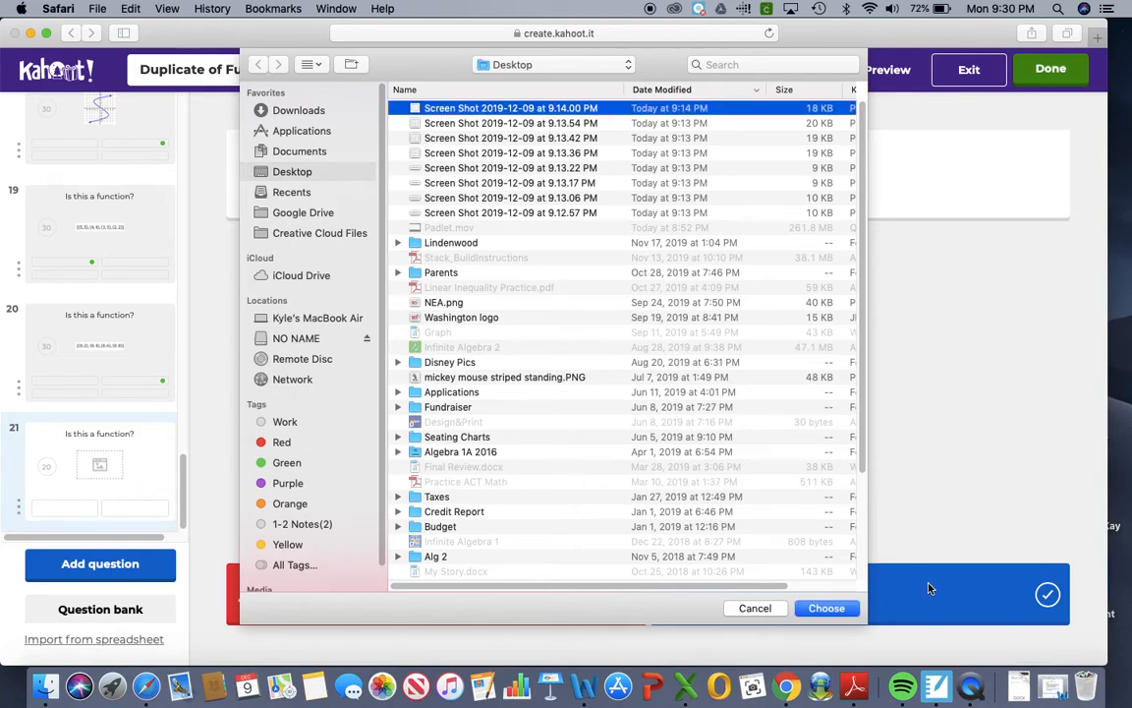
click(843, 607)
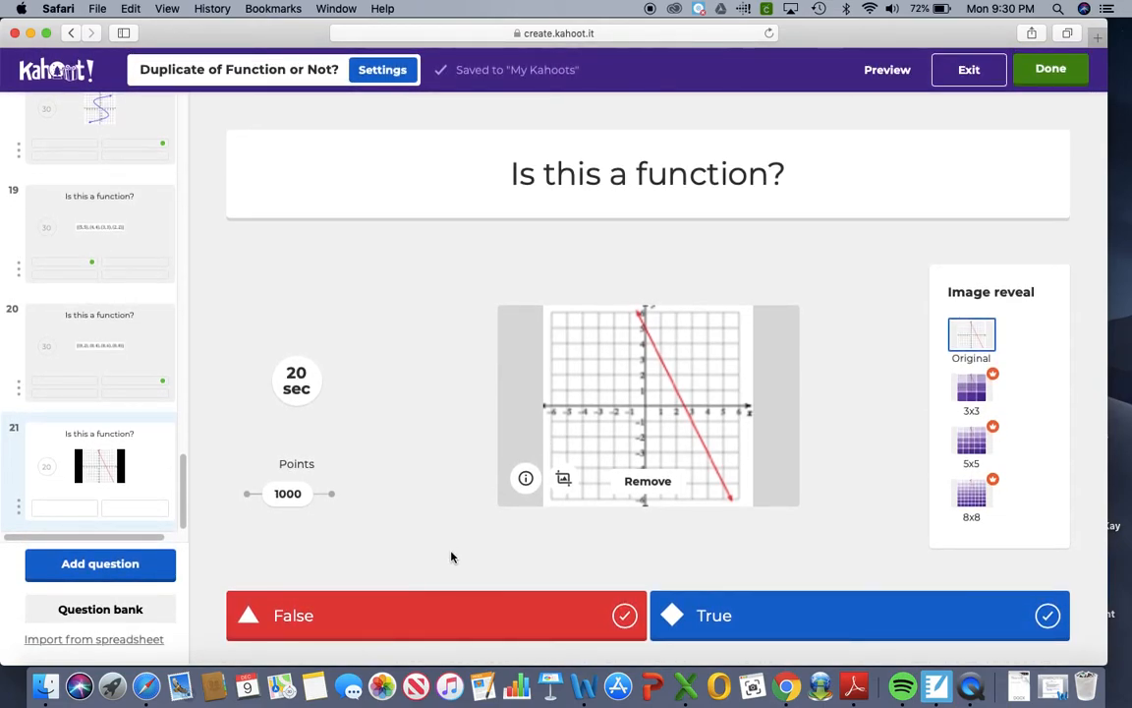
click(1047, 615)
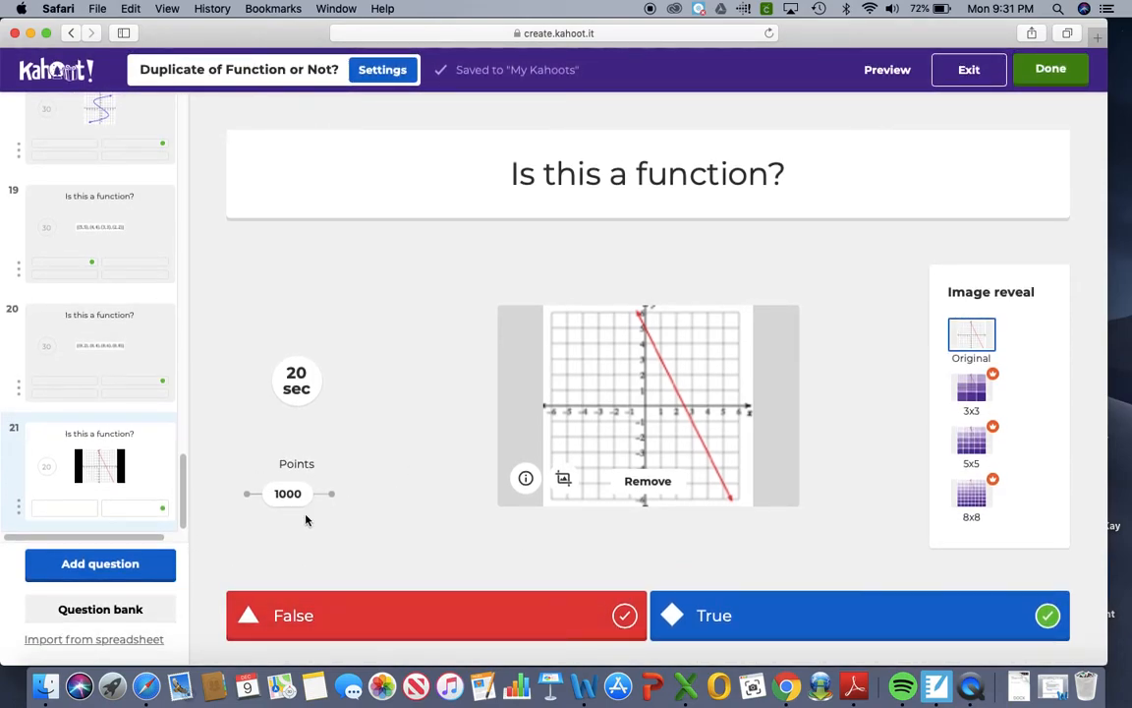
- Set the time limit of question 21 to 240 seconds, keeping its points at 1000
mouse_move(294, 496)
mouse_down()
mouse_move(258, 500)
mouse_move(333, 490)
mouse_move(288, 493)
mouse_up()
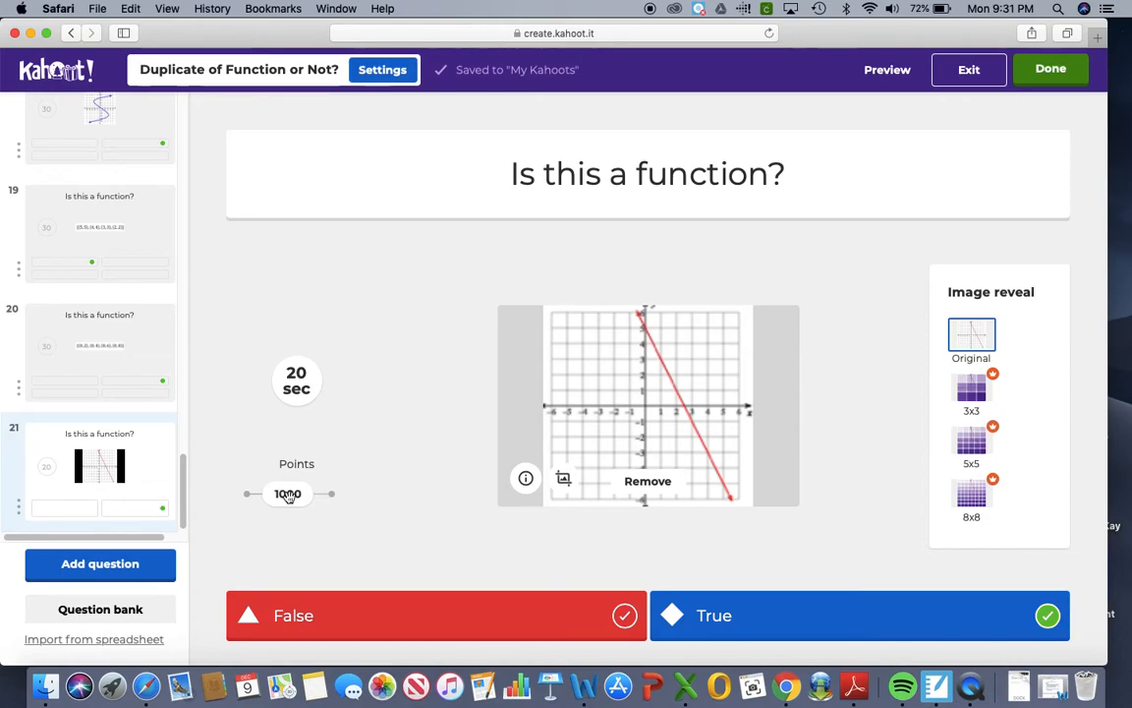
click(296, 396)
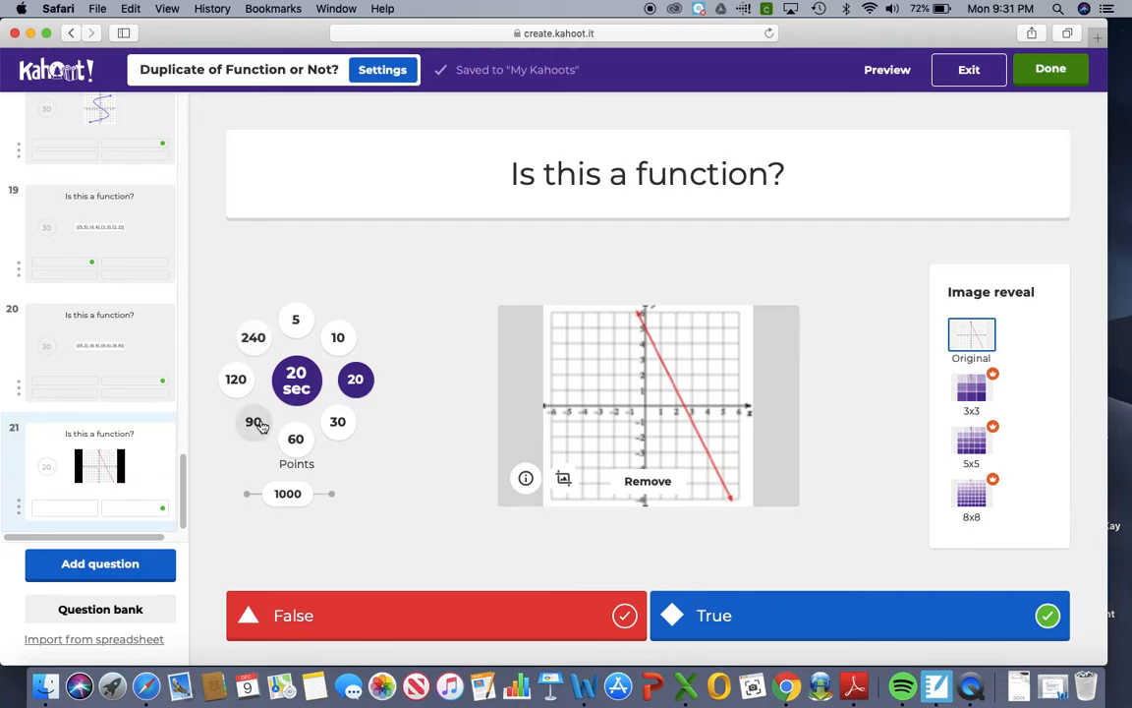
click(253, 338)
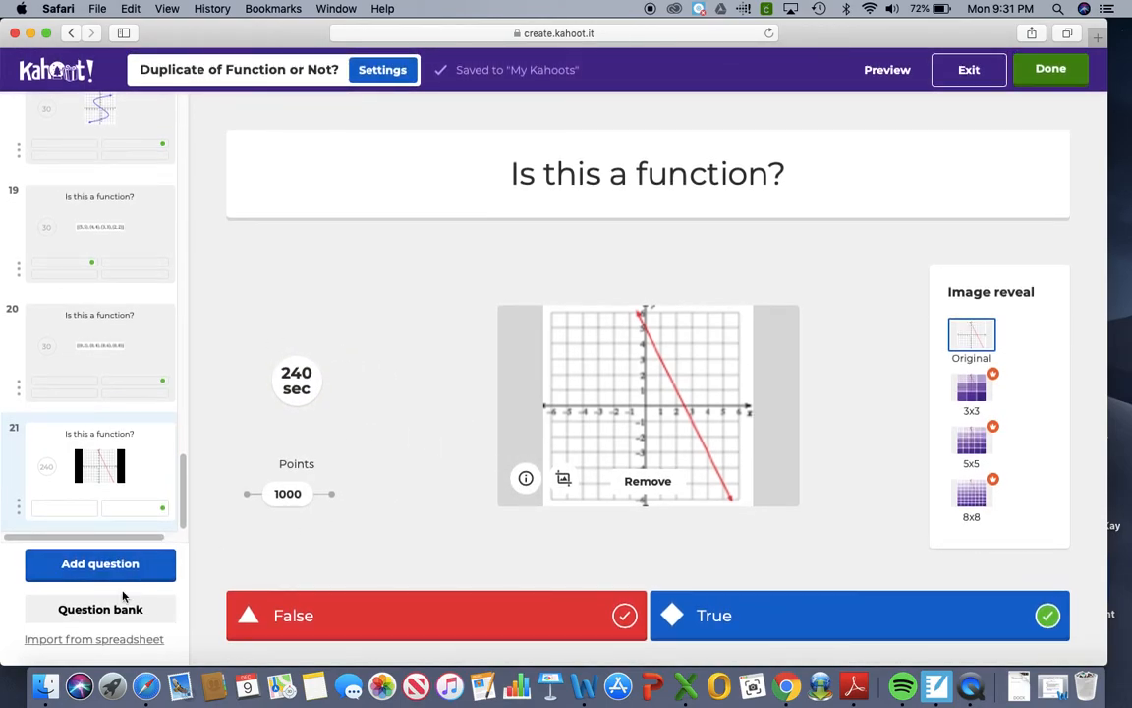
- Add another True or false question after question 21 of the duplicated kahoot
scroll(845, 476, down, 1)
scroll(327, 521, up, 1)
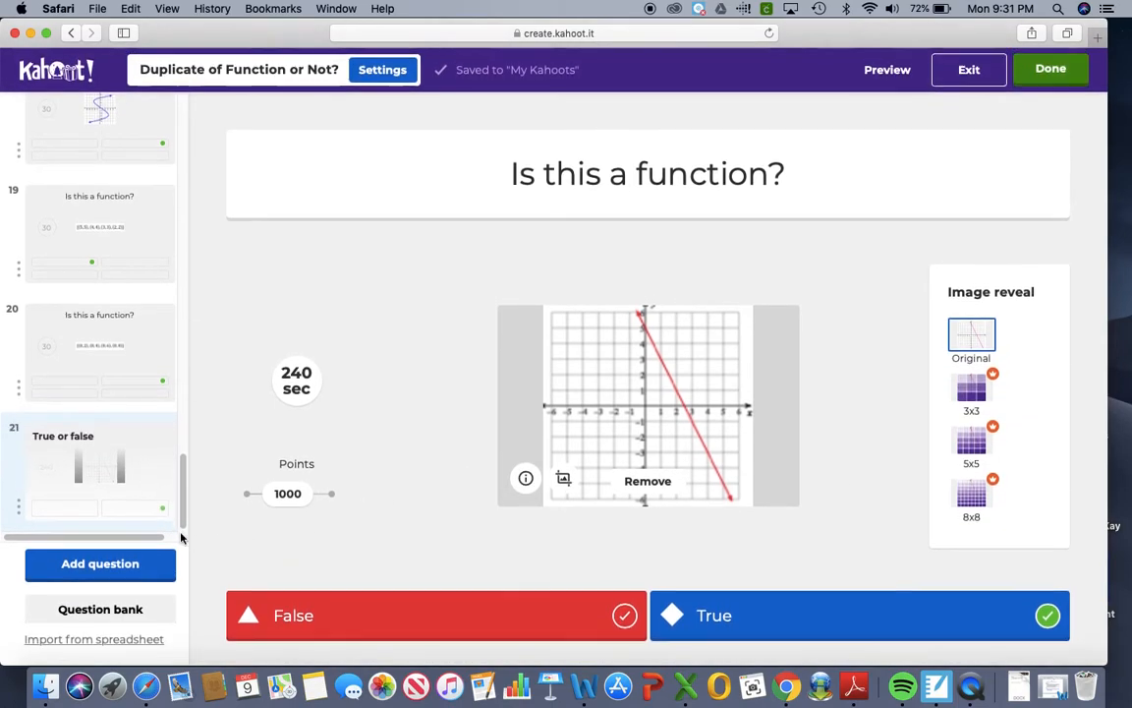
click(132, 567)
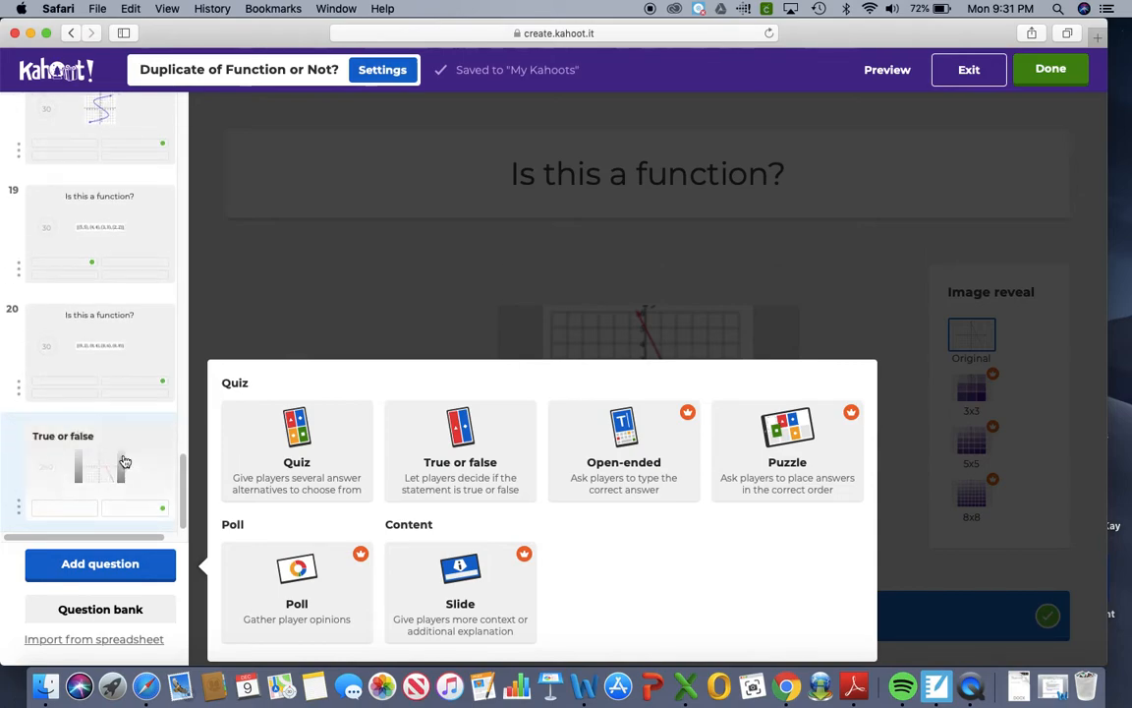
click(457, 461)
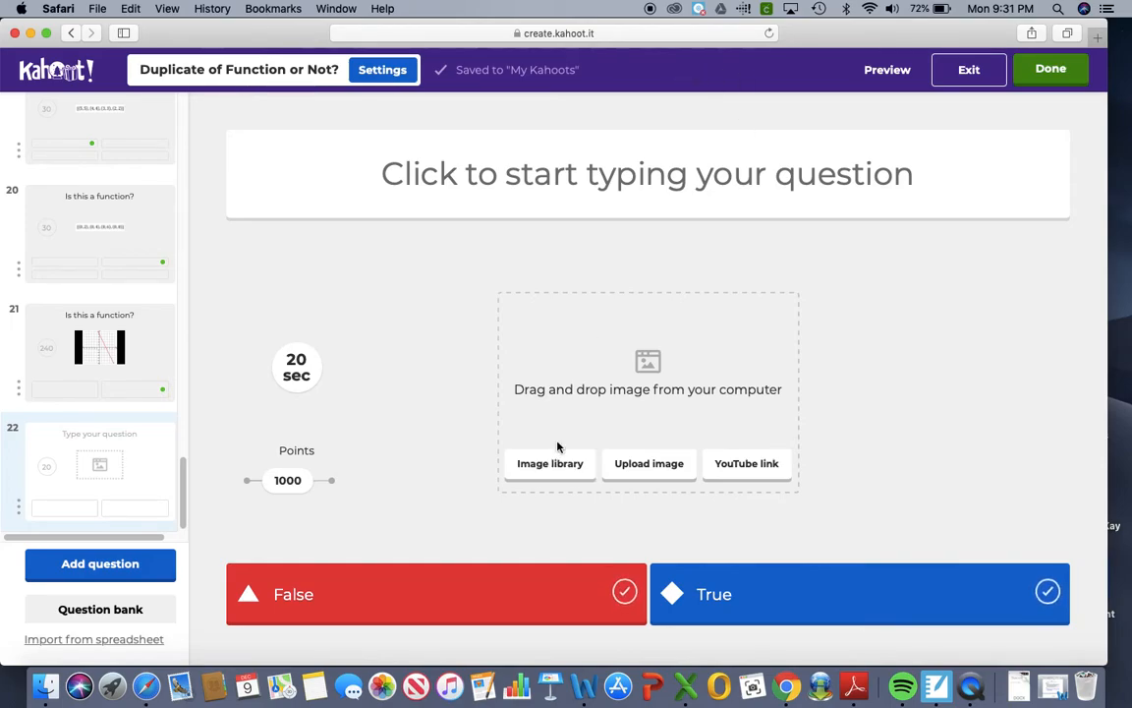
- Browse the Most Popular and Math categories of the image library for question 22, and leave without choosing an image
click(571, 471)
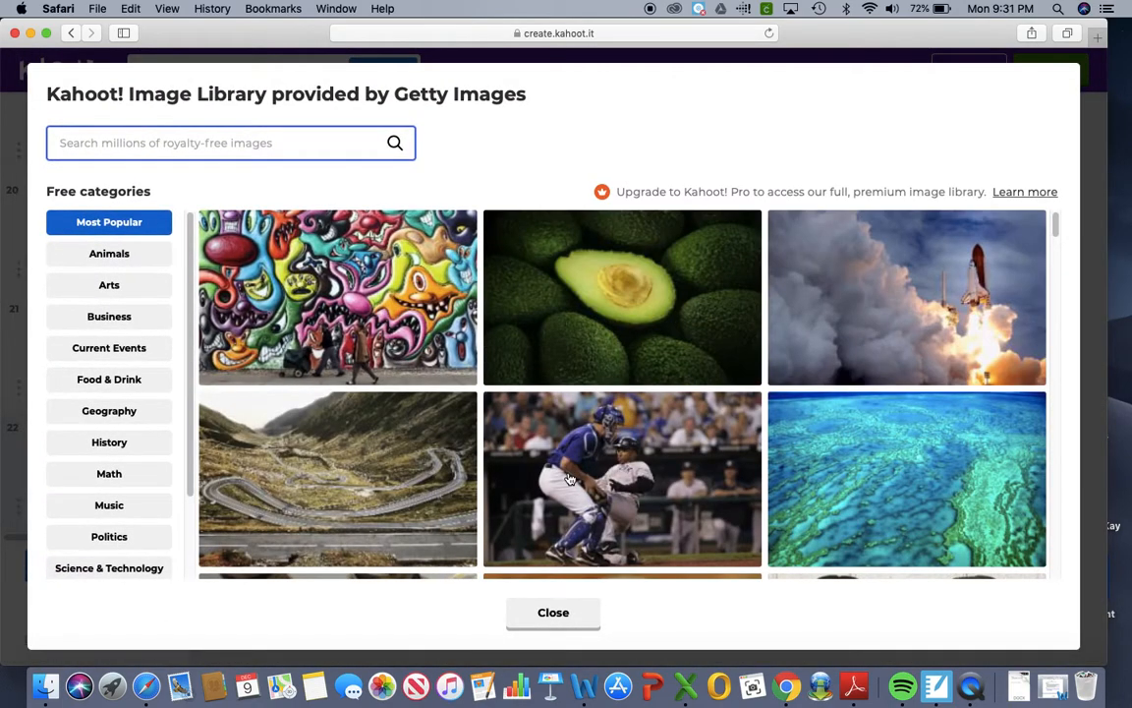
scroll(366, 334, down, 7)
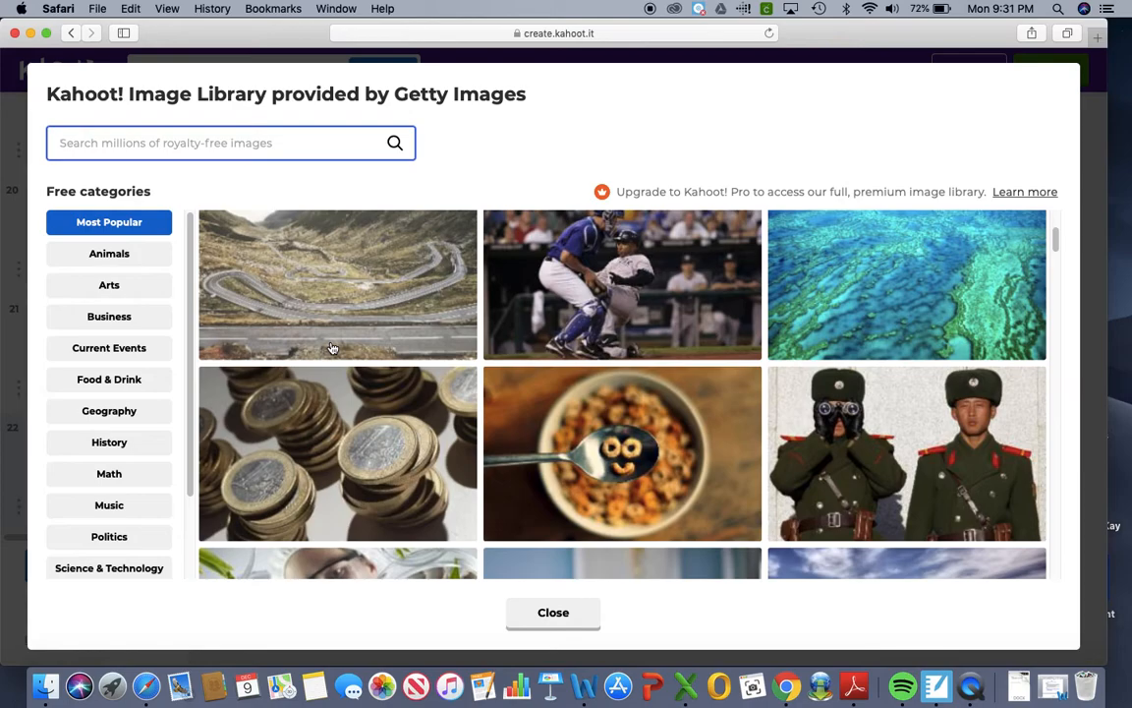
scroll(332, 348, down, 15)
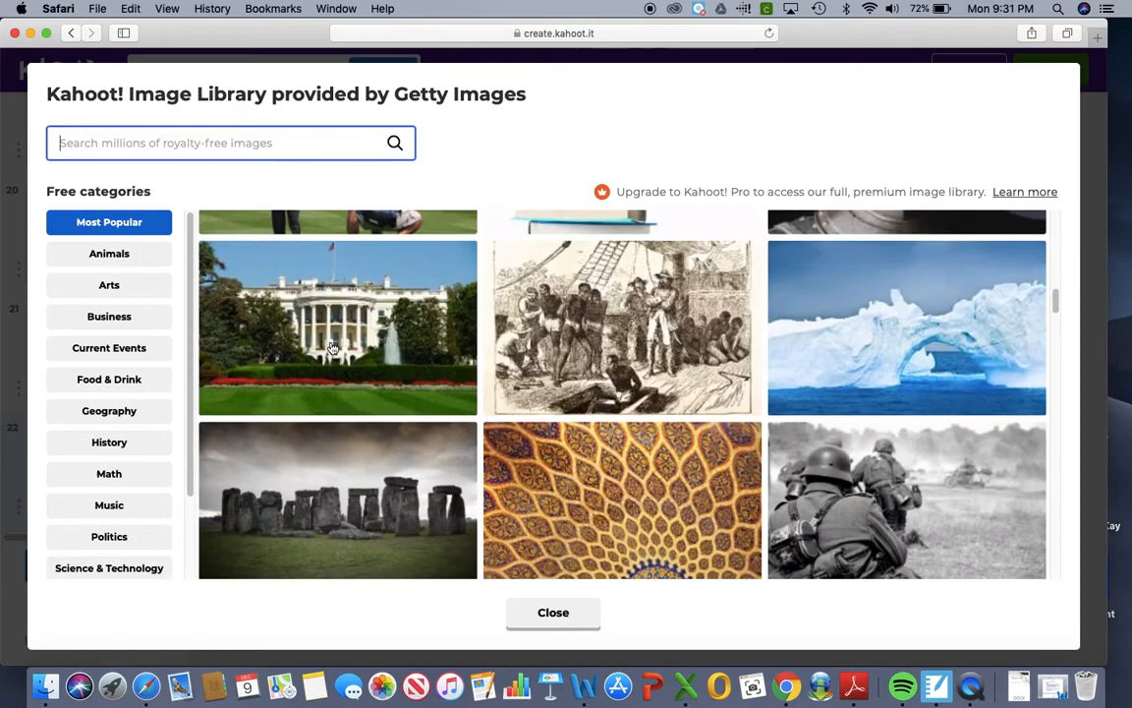
scroll(332, 348, down, 5)
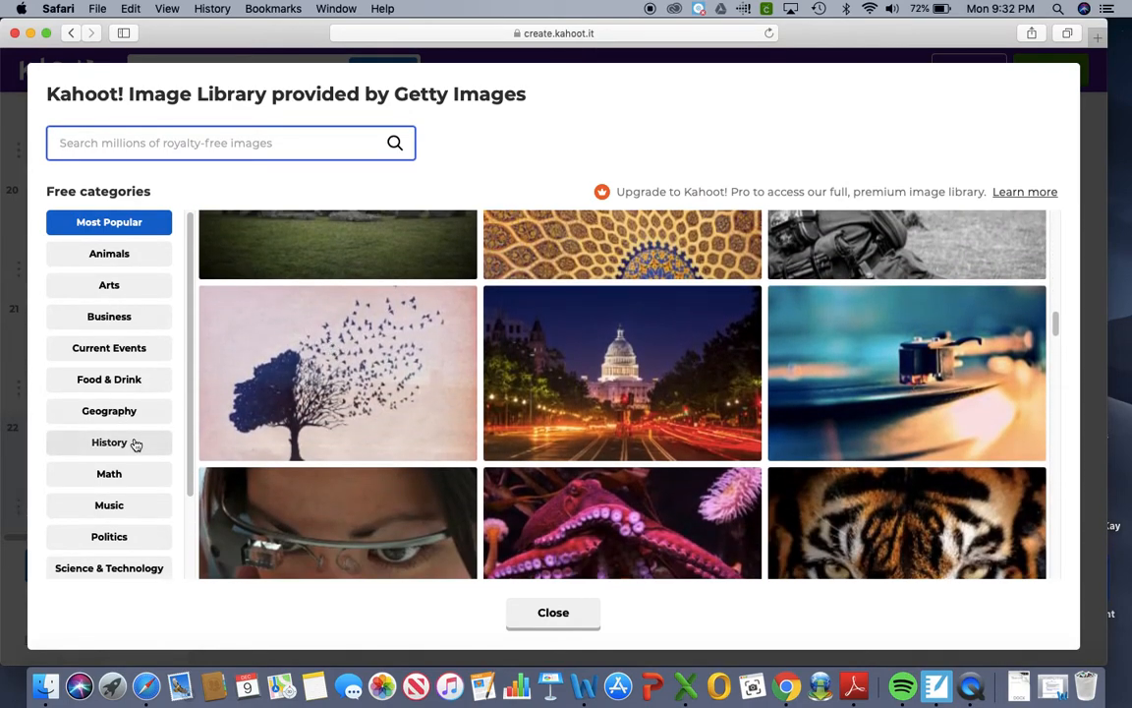
click(116, 478)
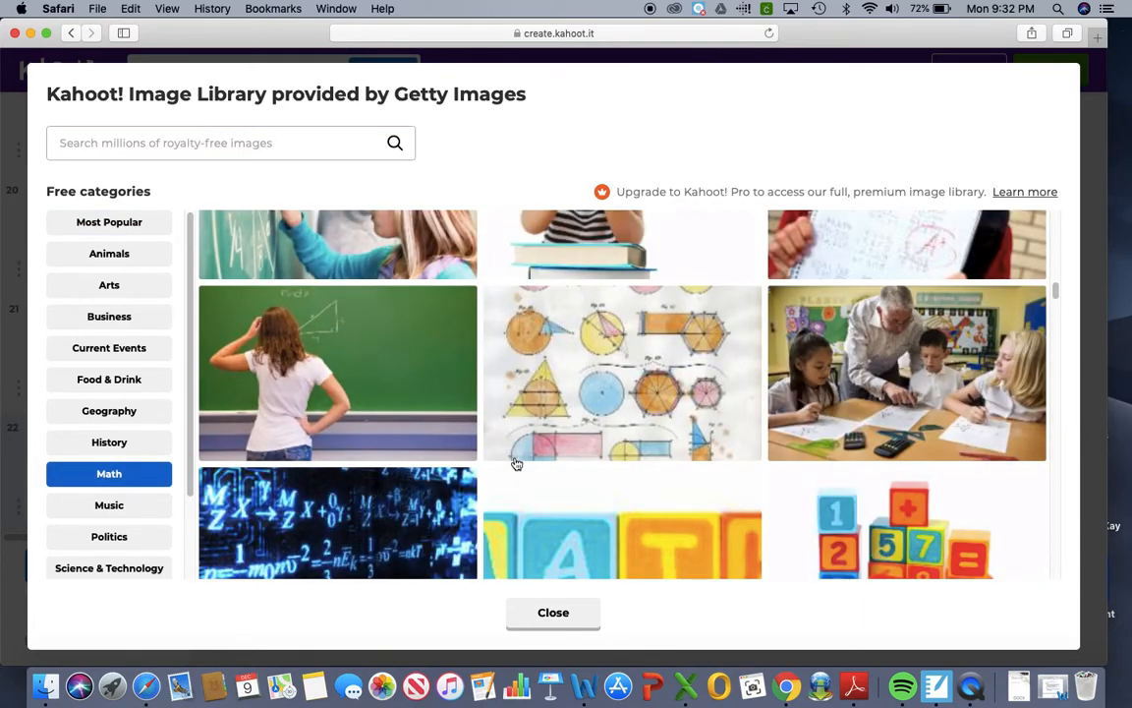
scroll(517, 463, down, 5)
scroll(517, 463, down, 10)
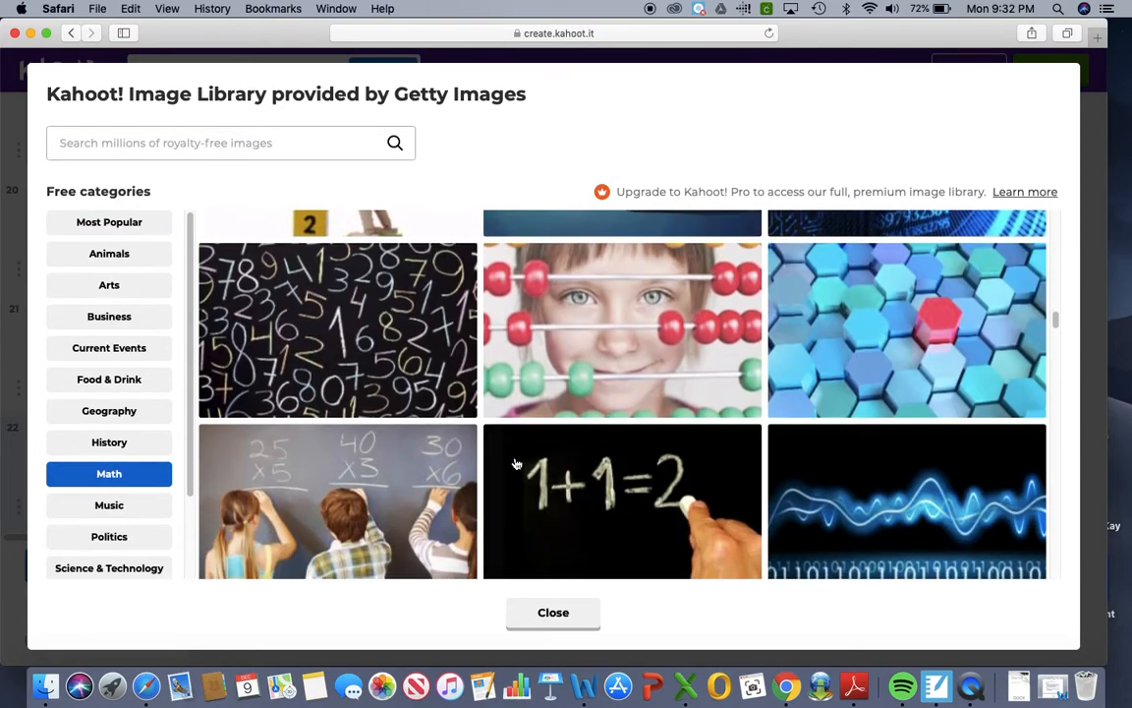
scroll(517, 462, down, 10)
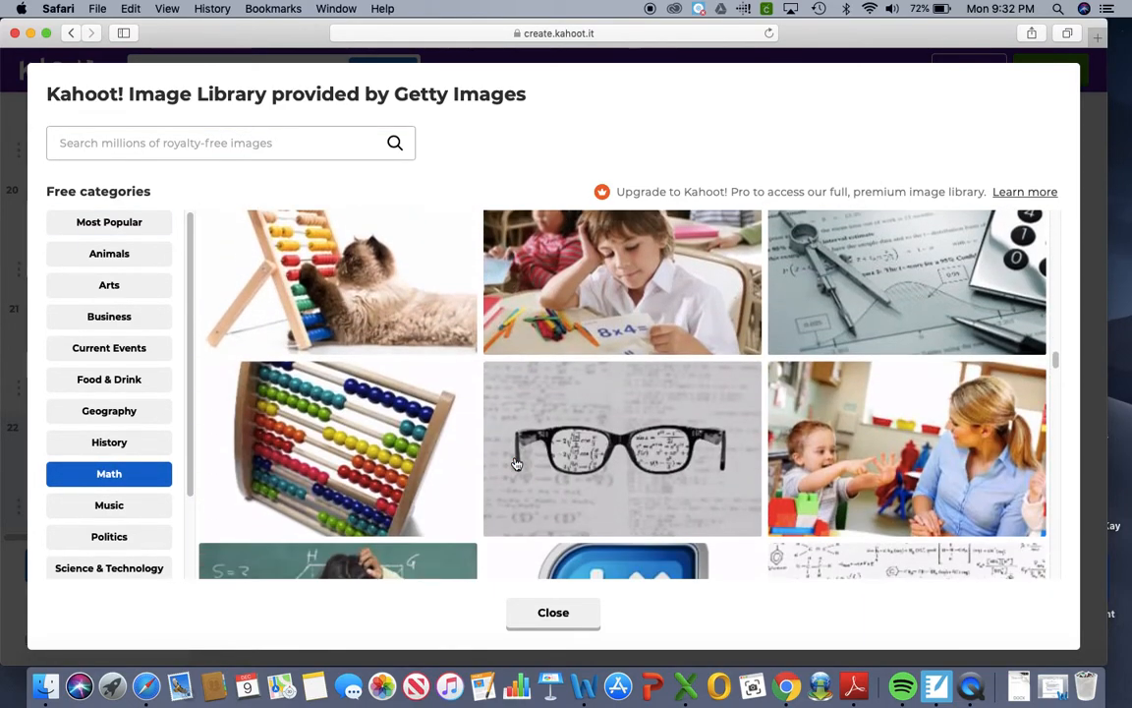
scroll(517, 463, down, 5)
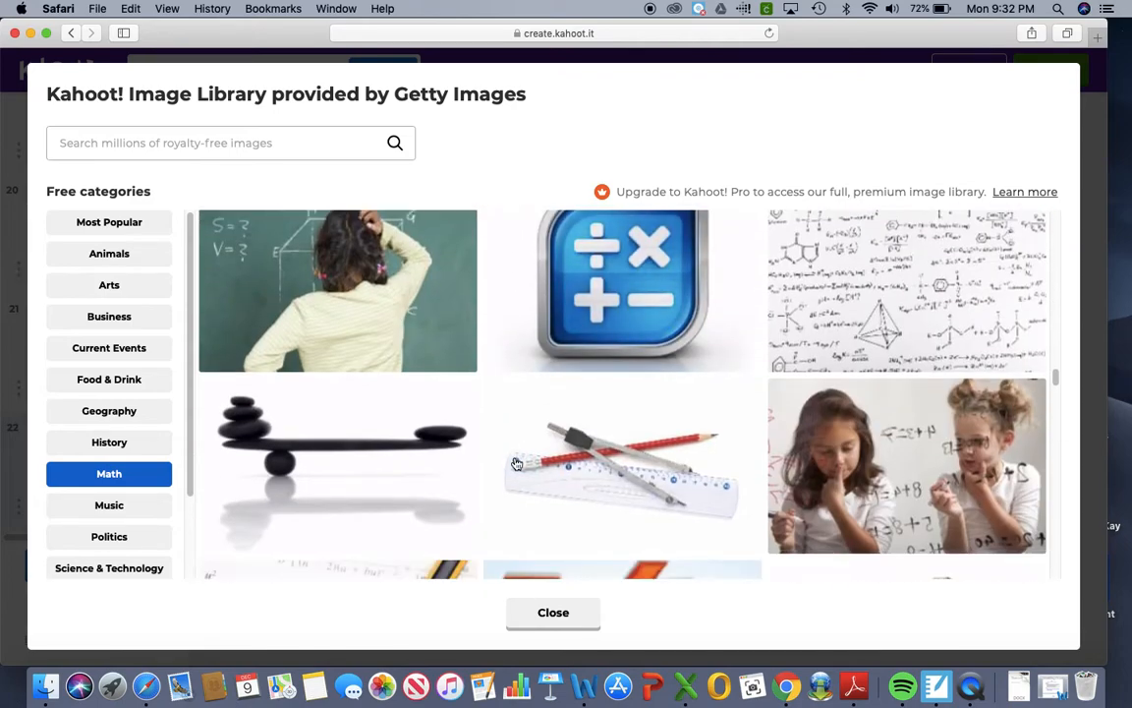
scroll(517, 463, down, 10)
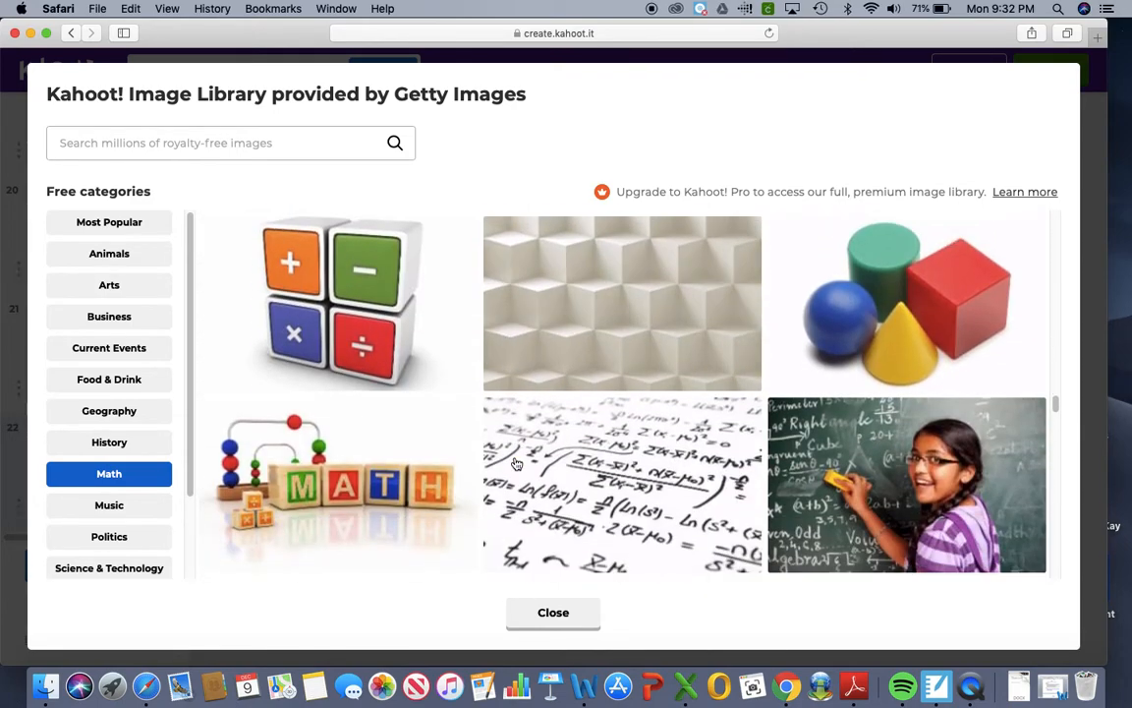
click(542, 618)
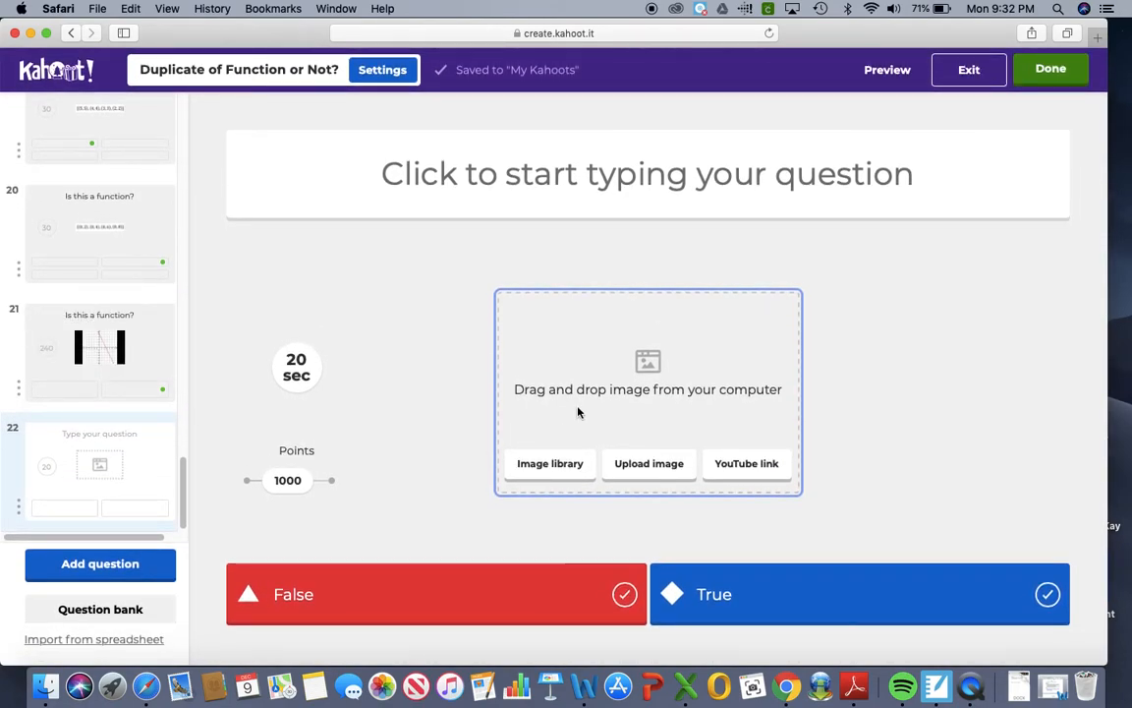
- Look through the Math symbols available for the question 22 text, and leave without inserting one
click(706, 173)
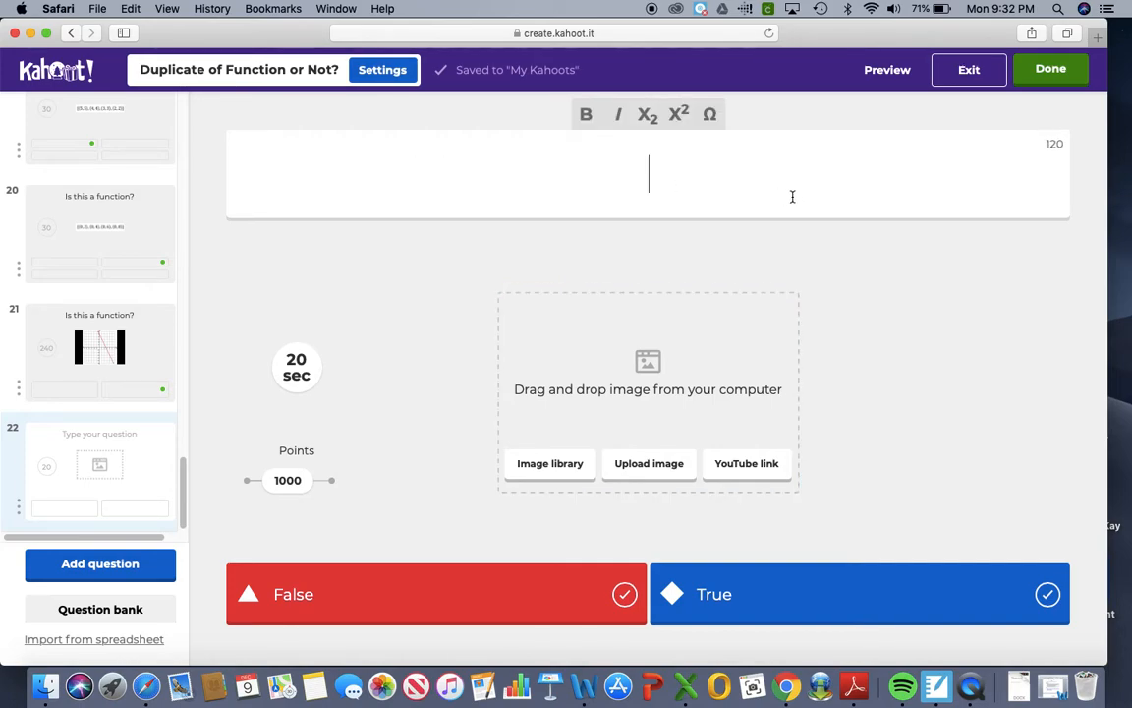
click(709, 114)
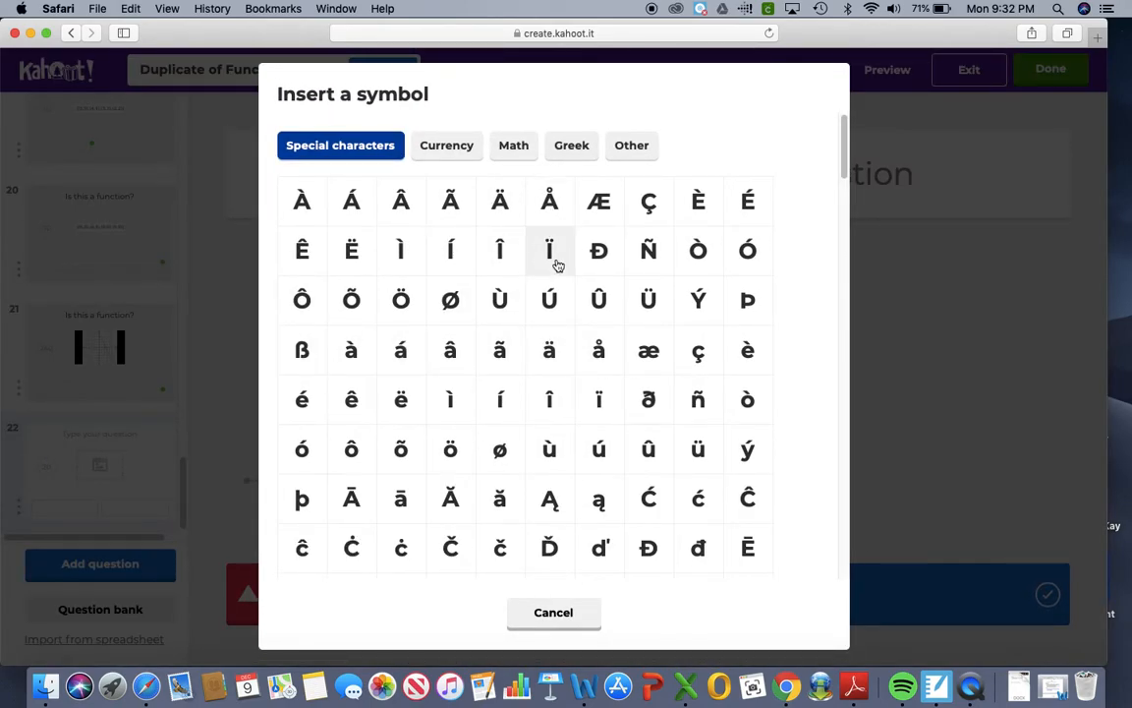
click(516, 147)
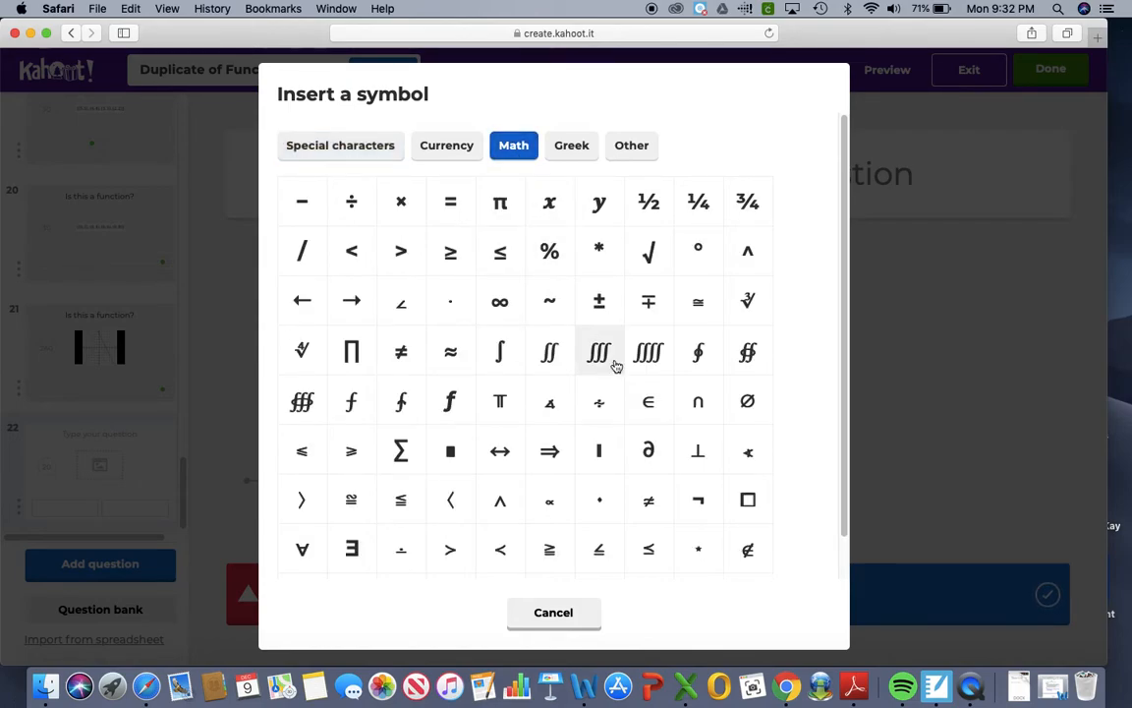
scroll(496, 429, down, 2)
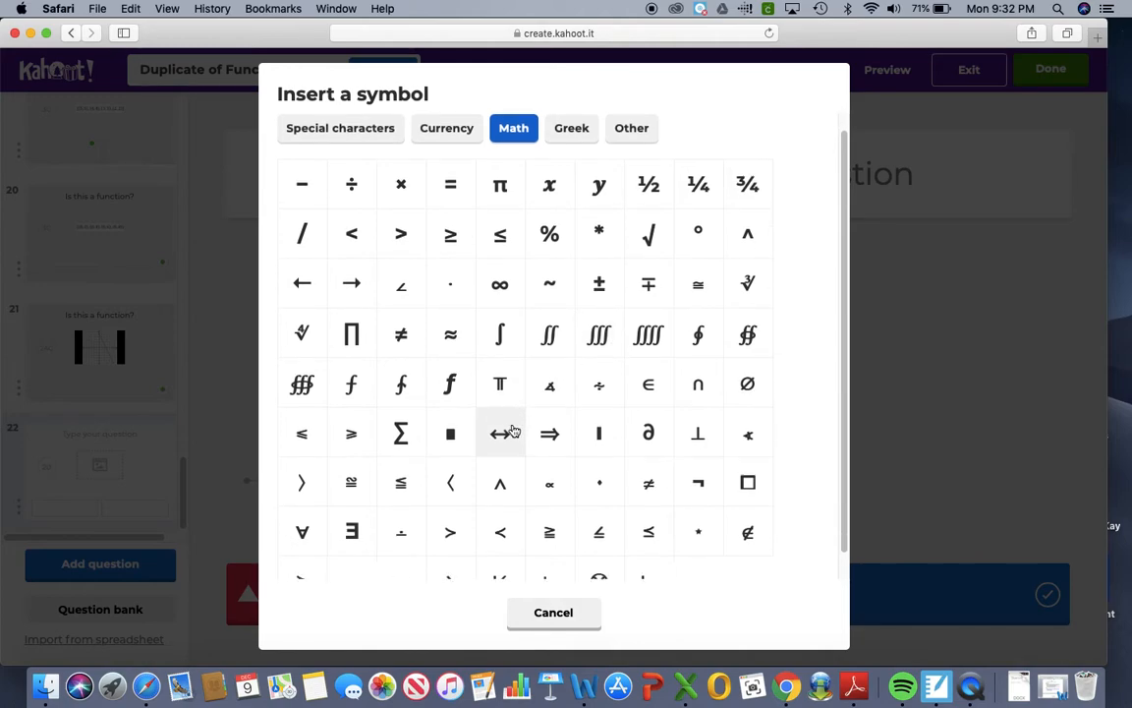
scroll(513, 429, up, 2)
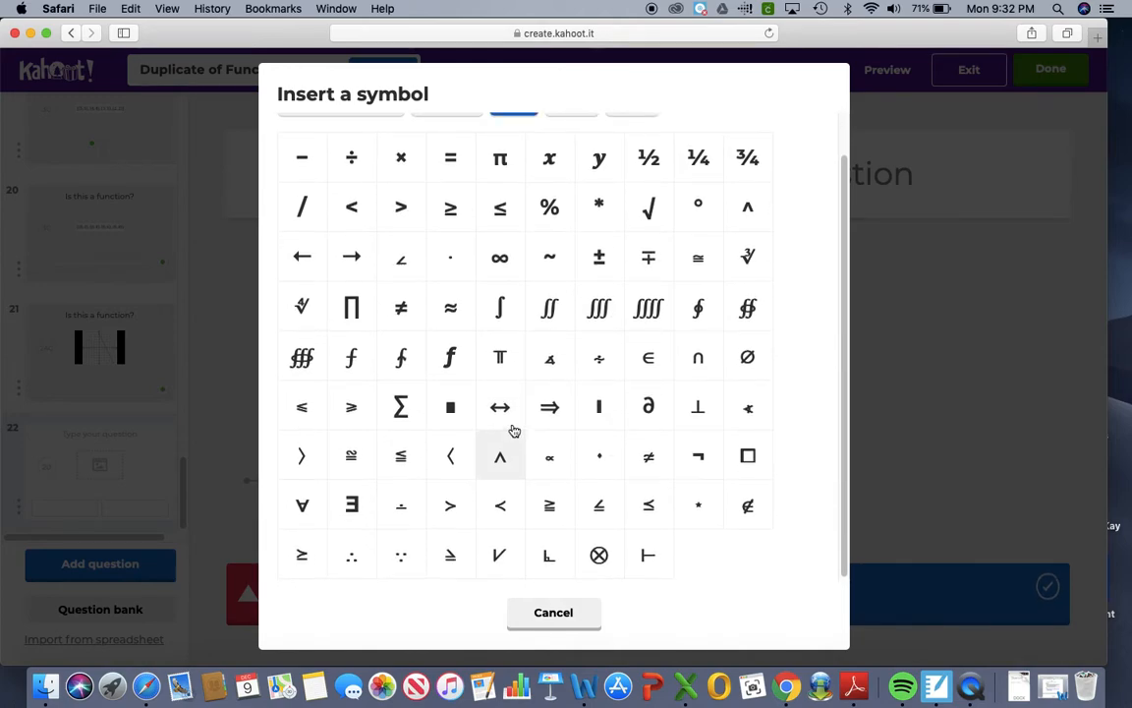
click(584, 621)
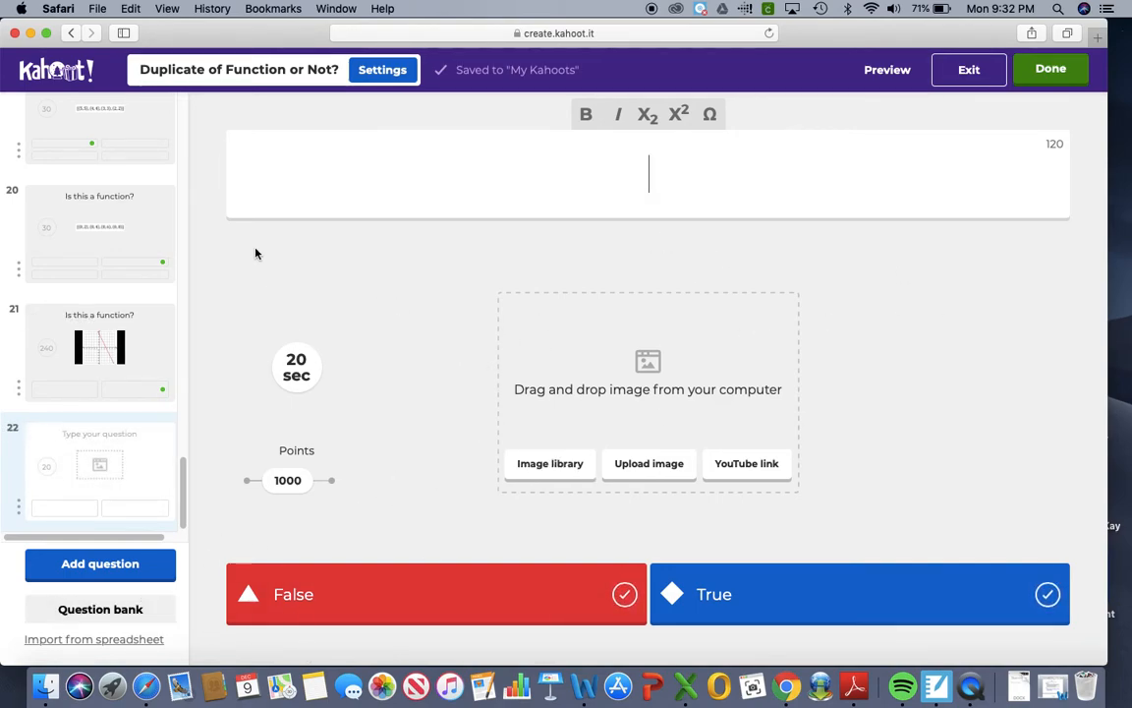
- Try to finish the kahoot with question 22 left empty, and return to editing
click(1050, 72)
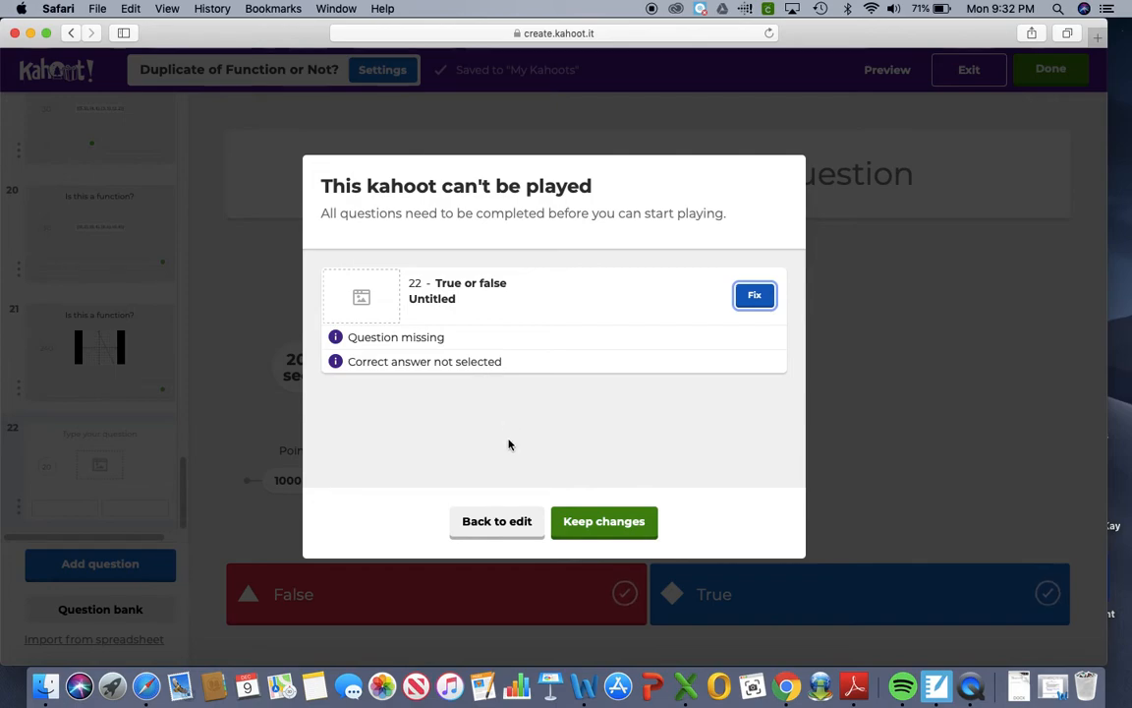
click(526, 530)
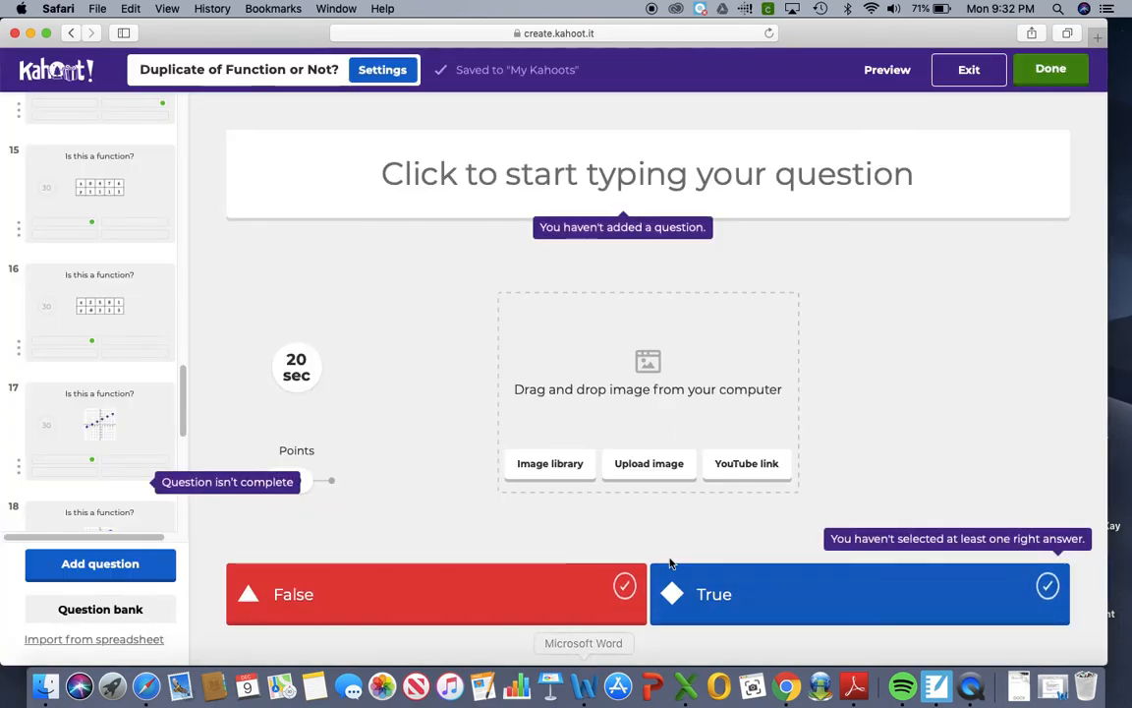
- Delete the empty True or false question 22 from the duplicated kahoot
scroll(137, 450, down, 1)
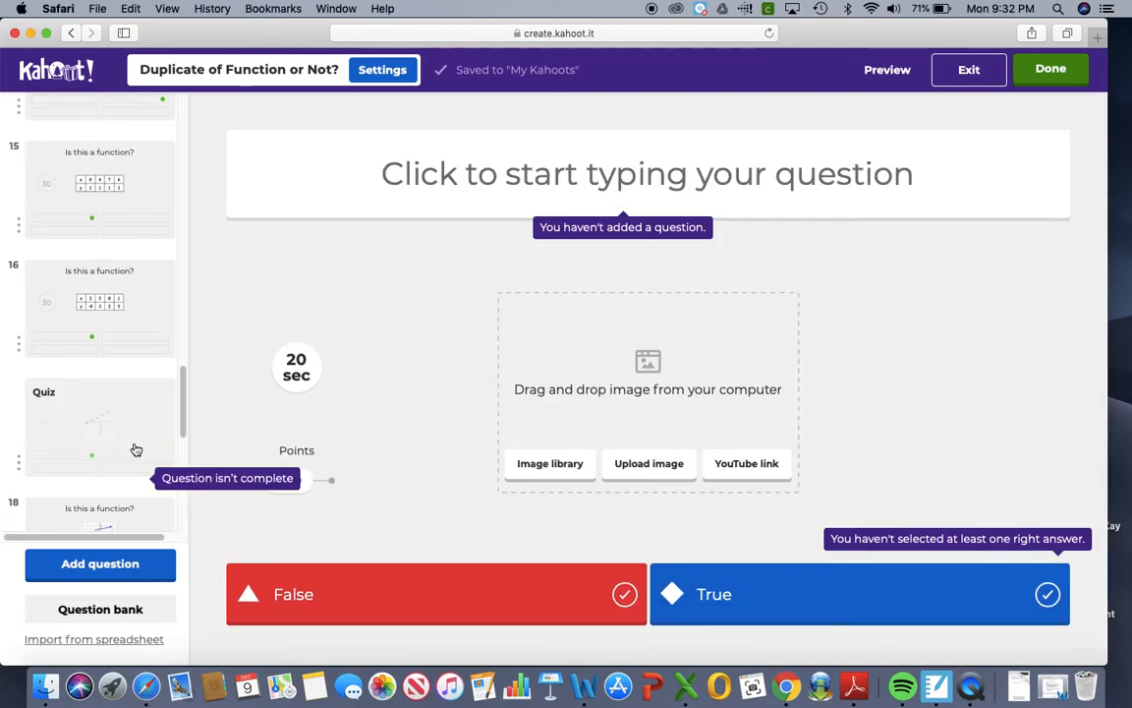
scroll(137, 450, down, 3)
scroll(133, 447, up, 3)
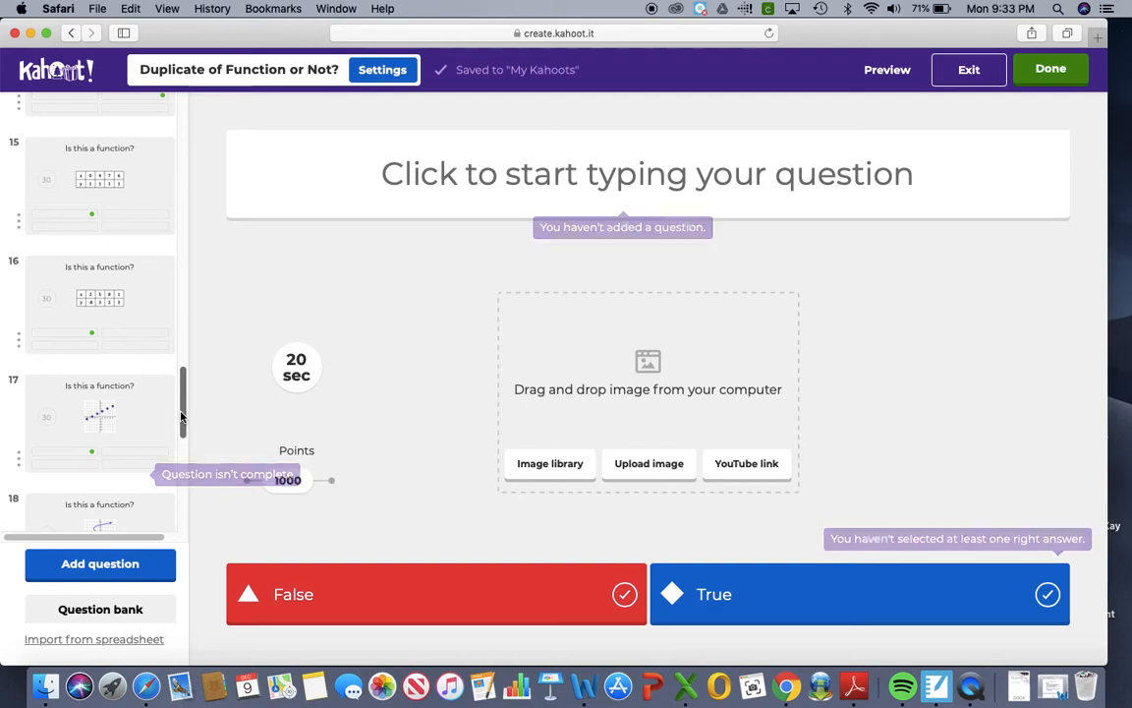
drag(184, 416, 149, 538)
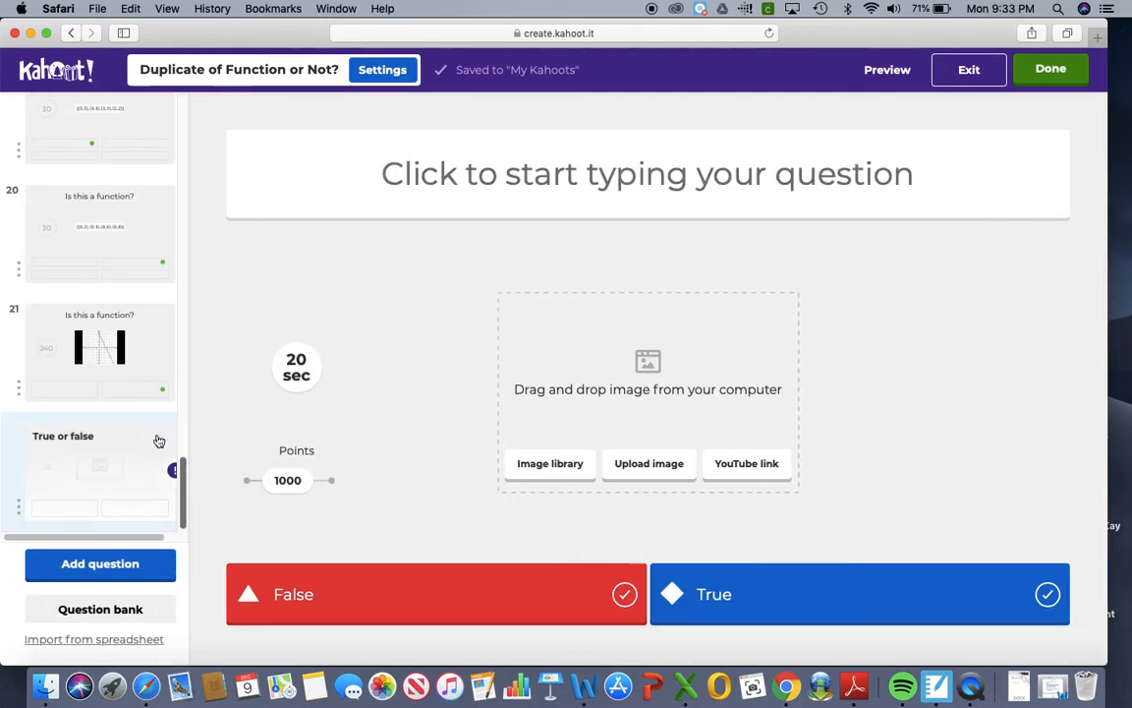
click(157, 442)
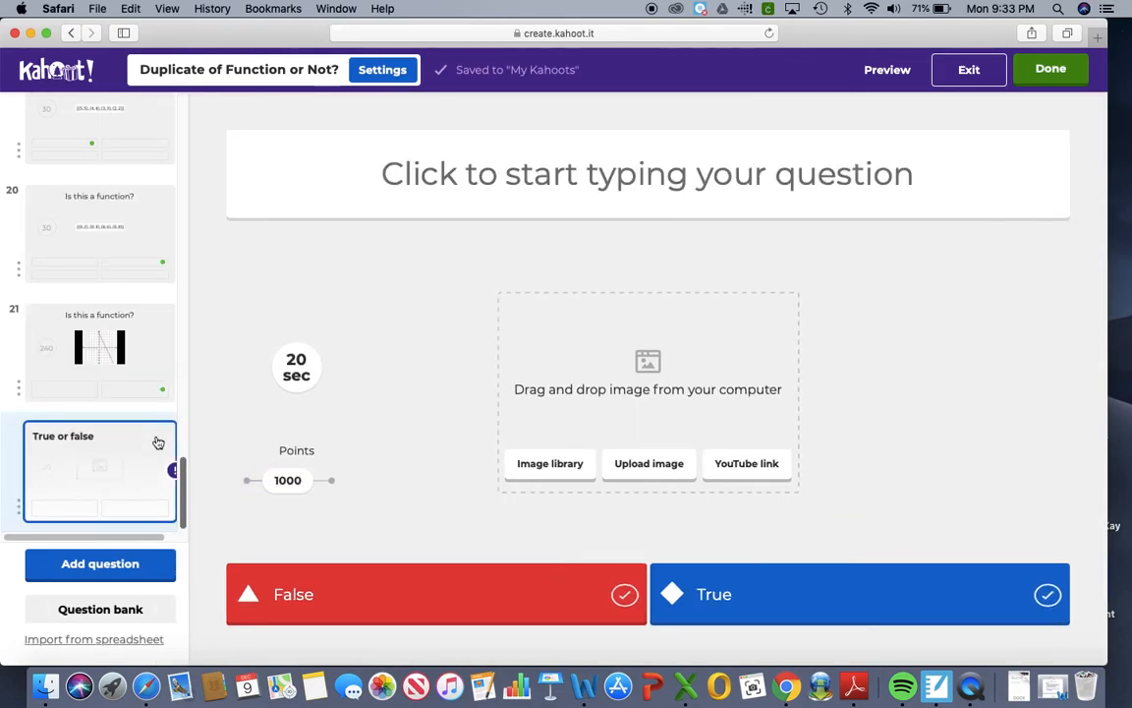
click(19, 510)
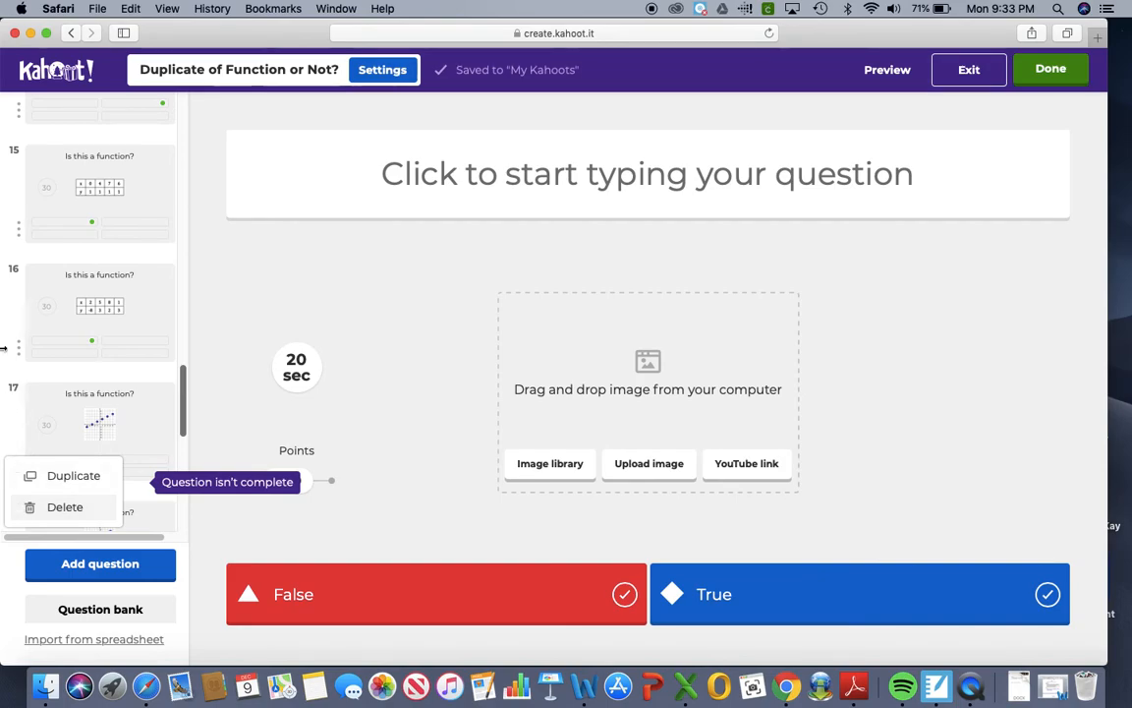
click(20, 513)
click(21, 515)
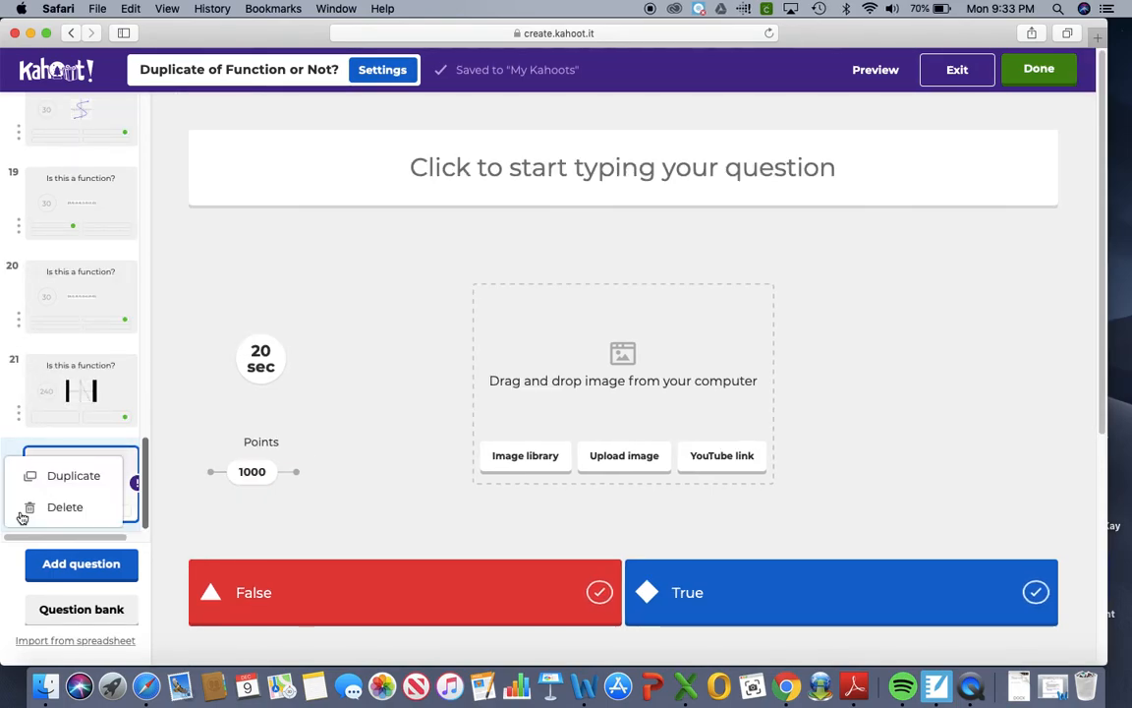
click(51, 514)
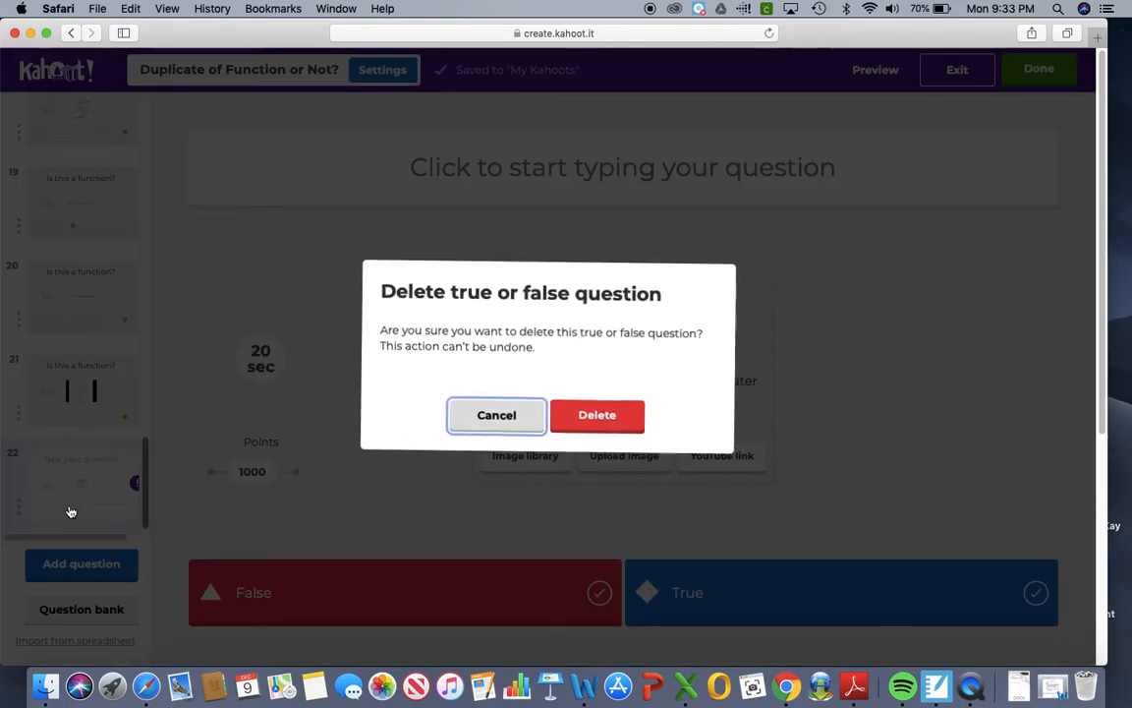
click(599, 418)
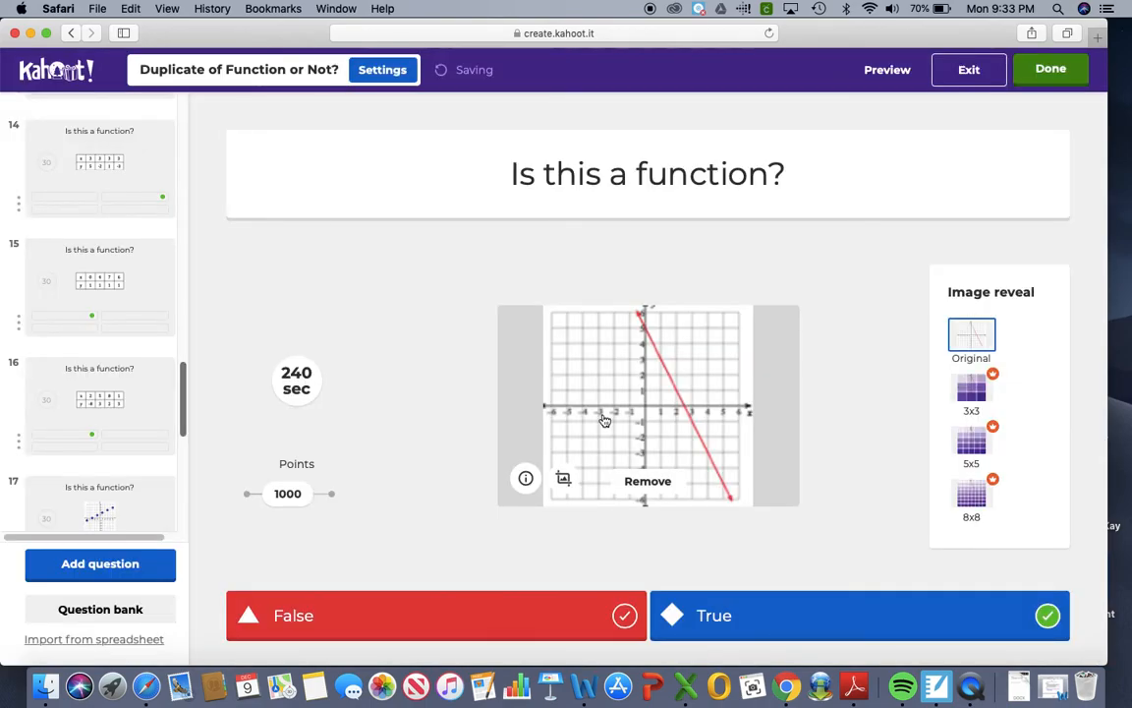
- Finish editing the kahoot and show the available actions for "Duplicate of Function or Not?" in My Kahoots
click(1052, 70)
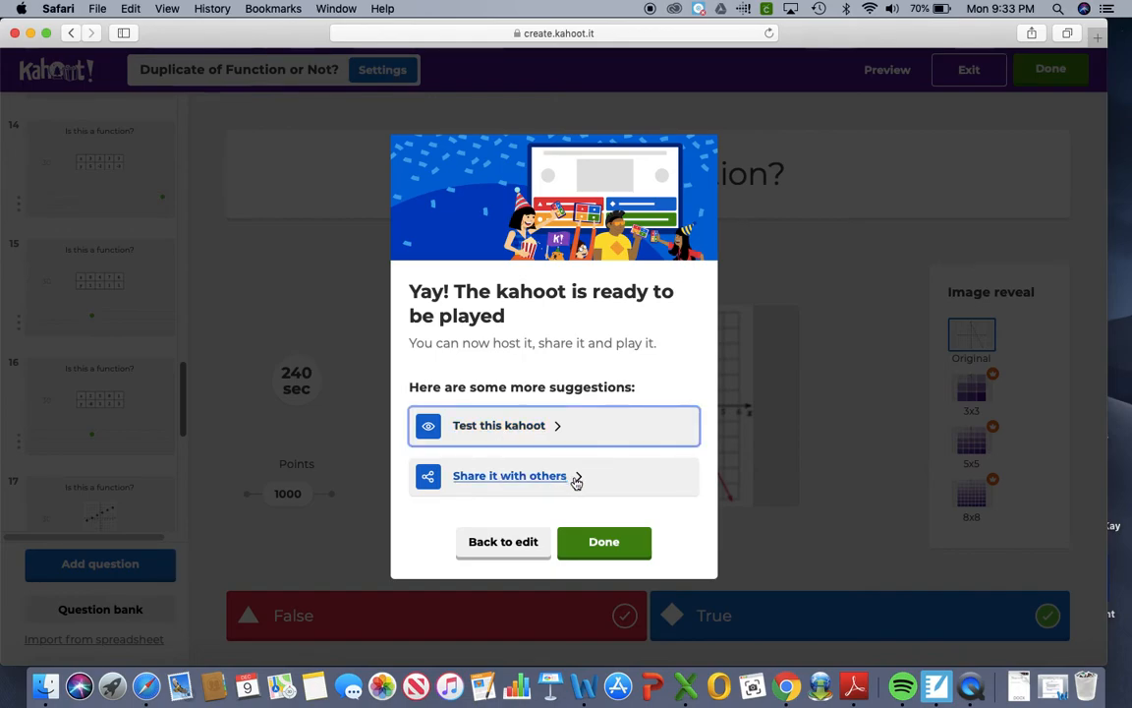
click(611, 553)
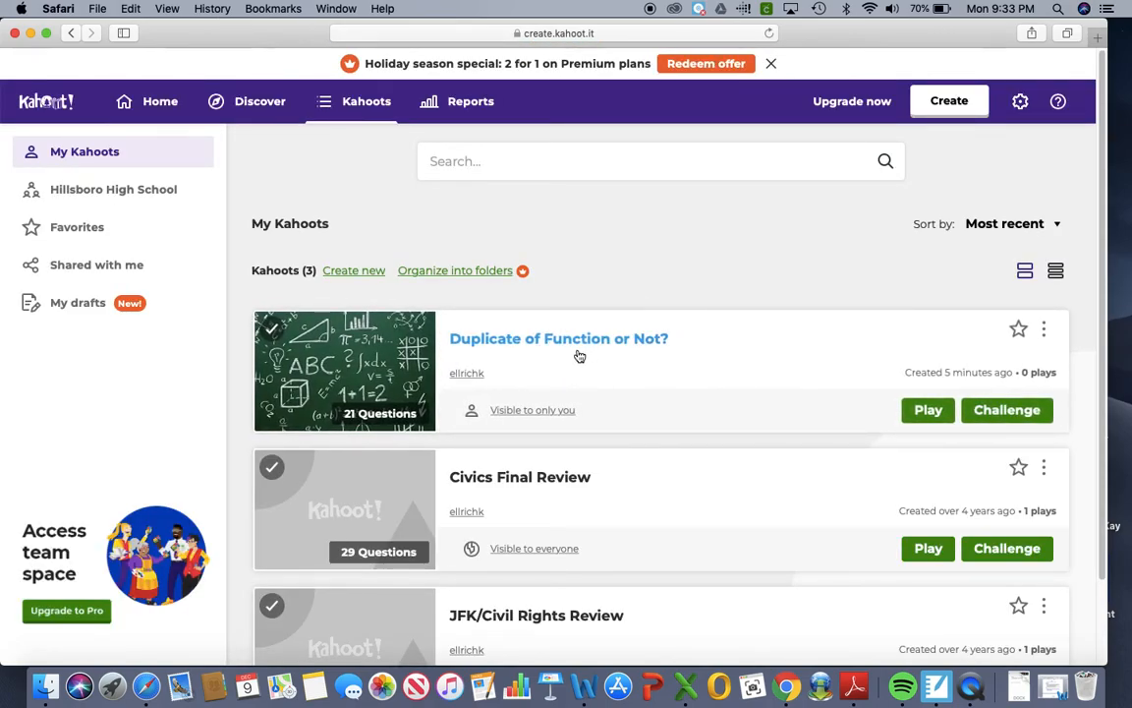
click(1044, 331)
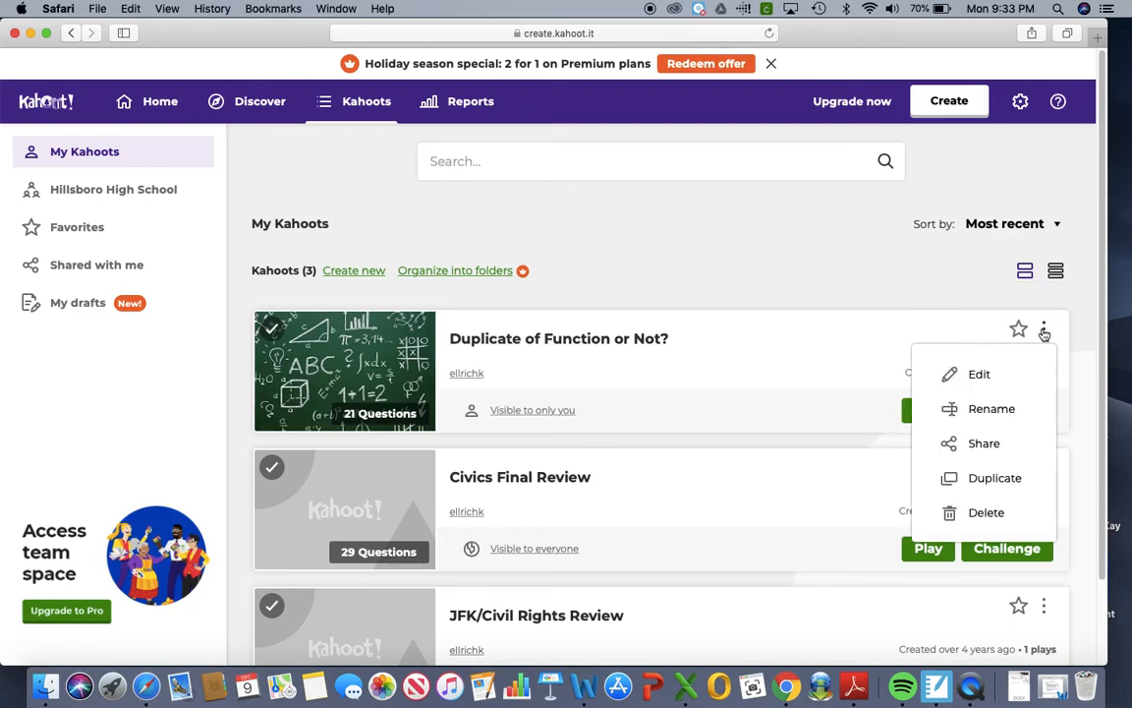
- Rename the "Duplicate of Function or Not?" kahoot as "Function Review" and save the new name
click(992, 409)
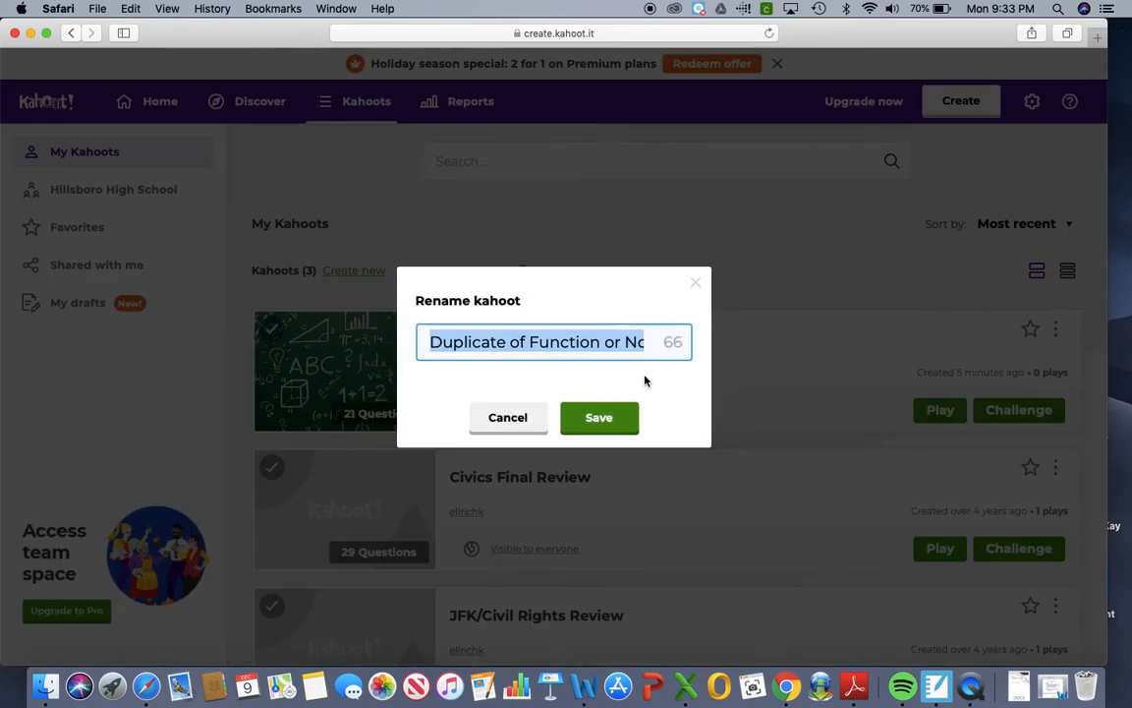
key(BackSpace)
text(Fun)
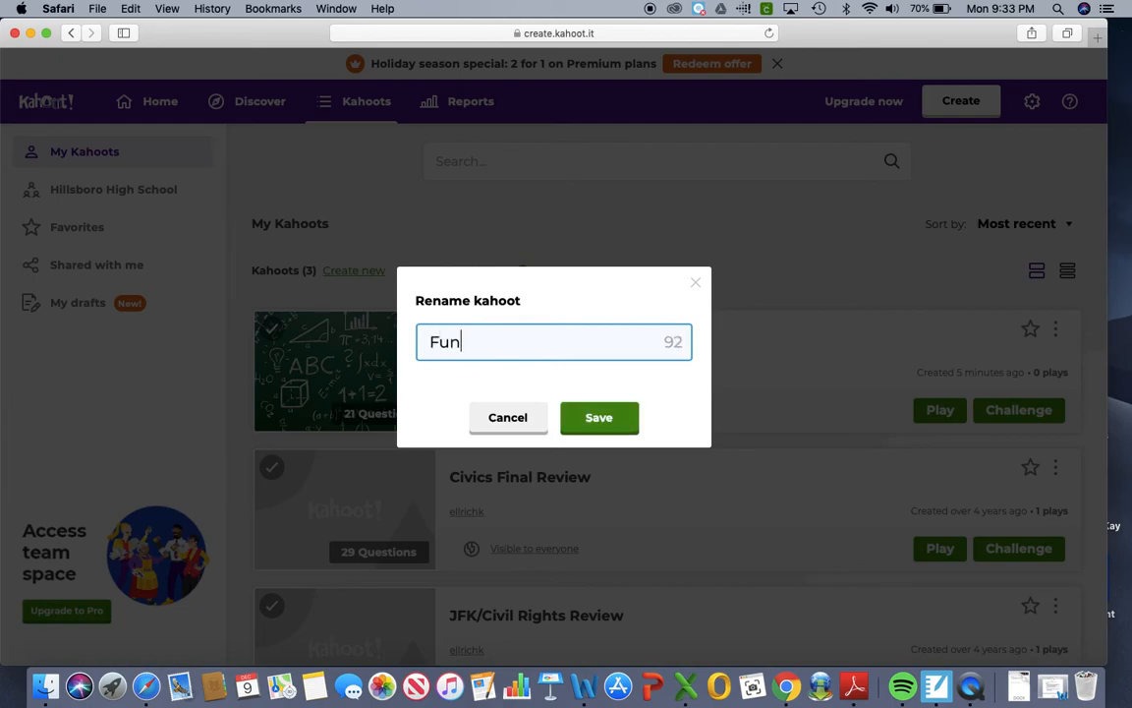
text(ction Review)
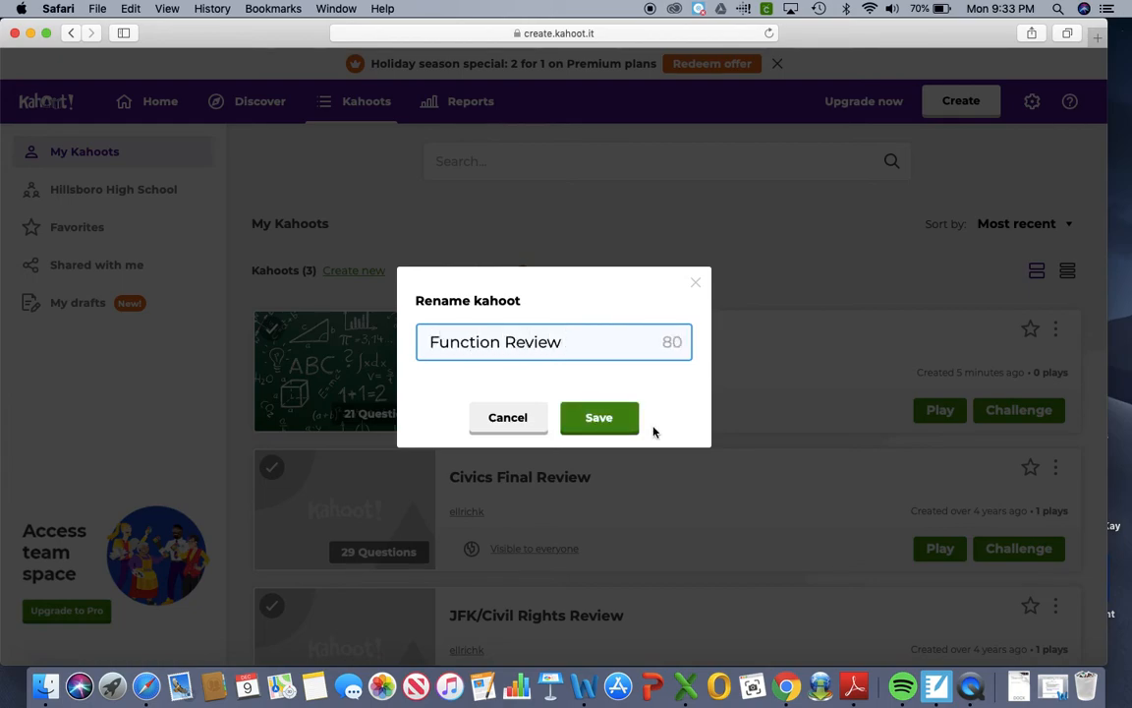
click(620, 425)
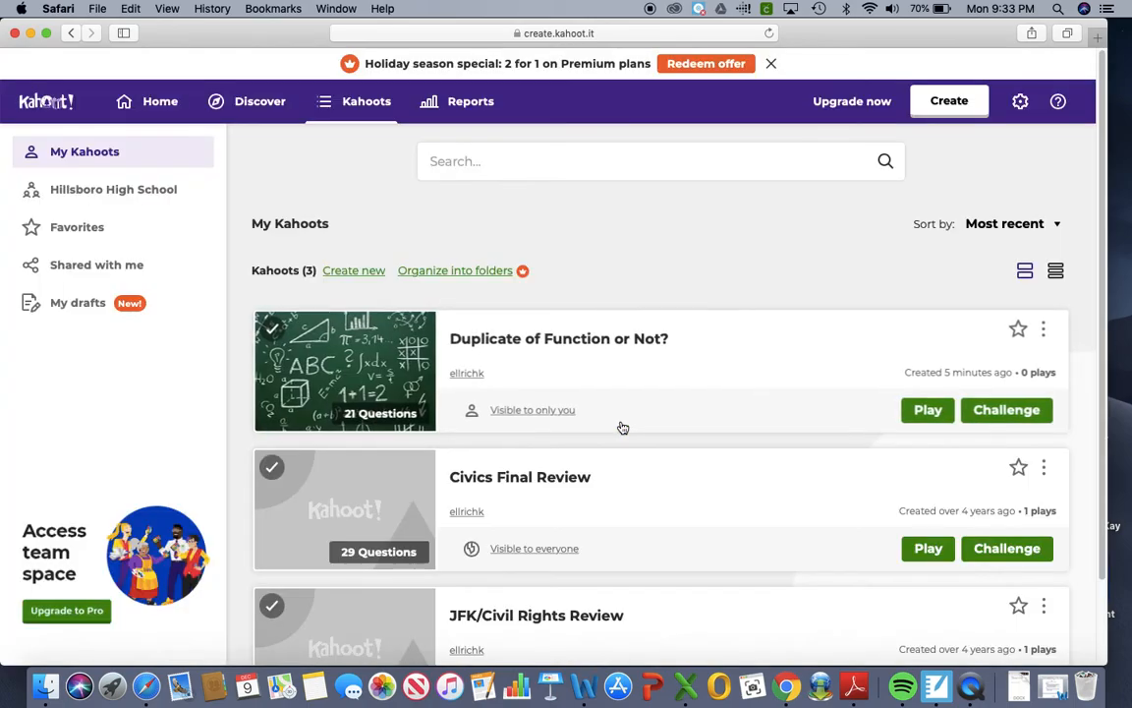
- Launch the duplicated function kahoot as a live game in Classic player-versus-player mode
click(928, 411)
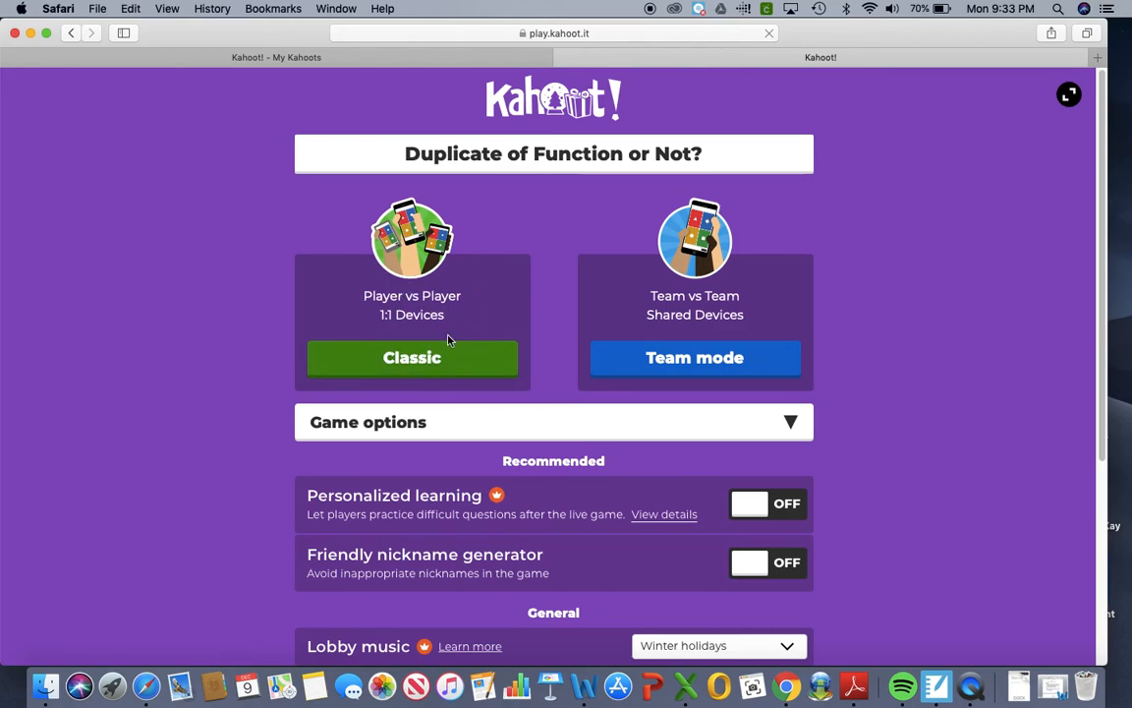
click(442, 364)
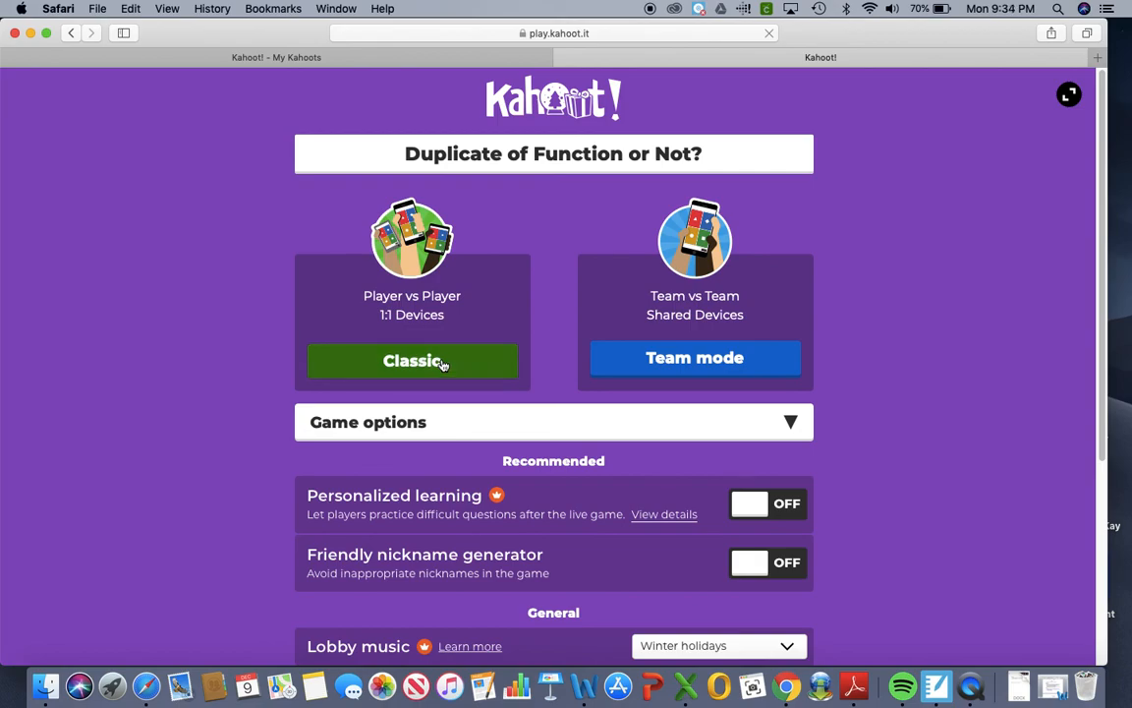